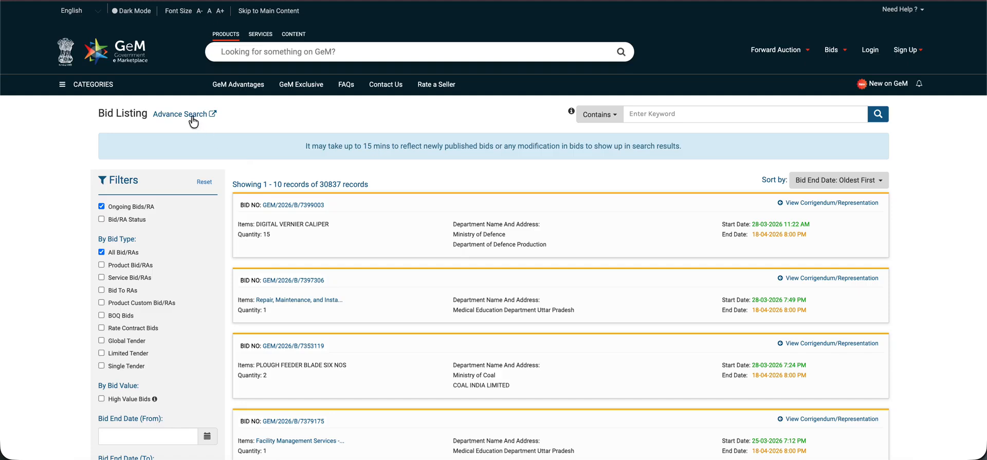
Step: Open the advanced bid search and search ongoing bids in the category Amc Service
click(191, 116)
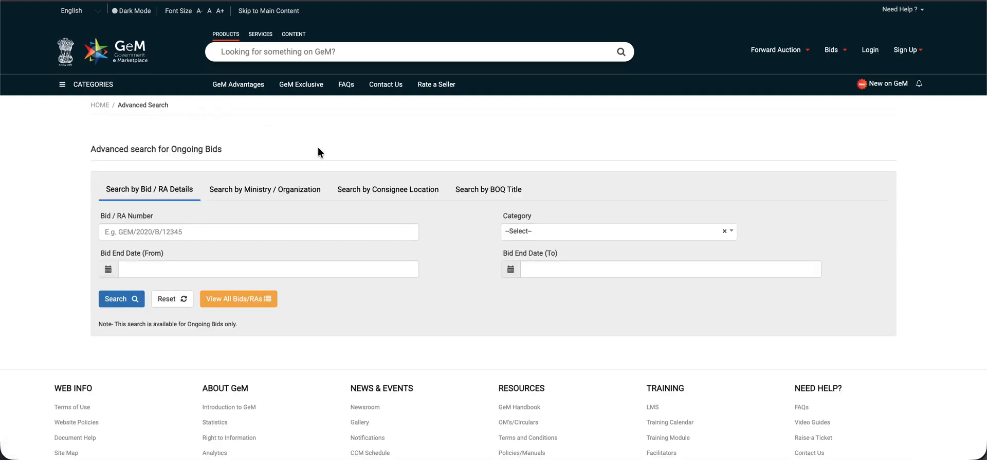
click(198, 232)
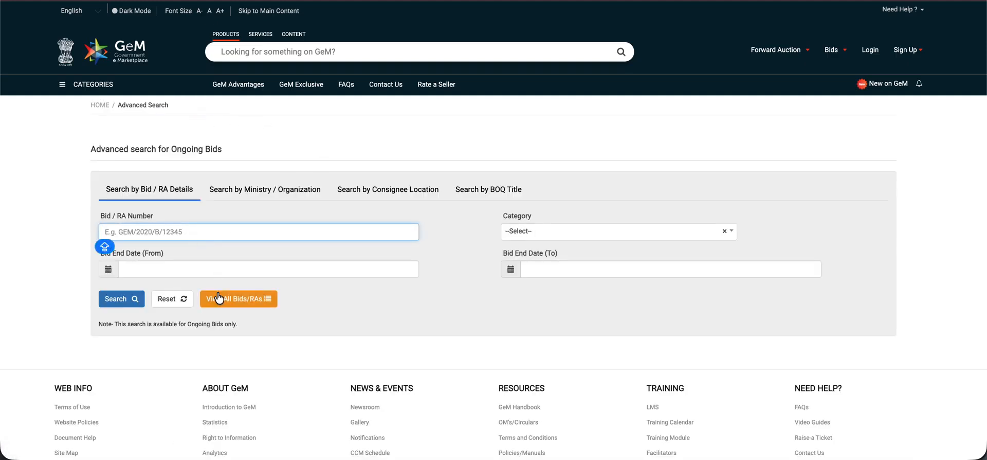
click(518, 234)
scroll(593, 307, down, 2)
scroll(590, 309, up, 2)
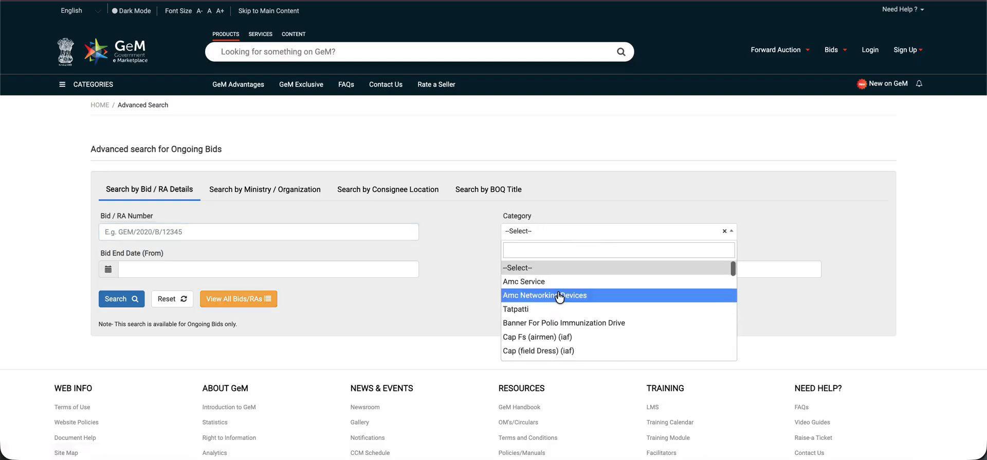
click(514, 280)
click(123, 298)
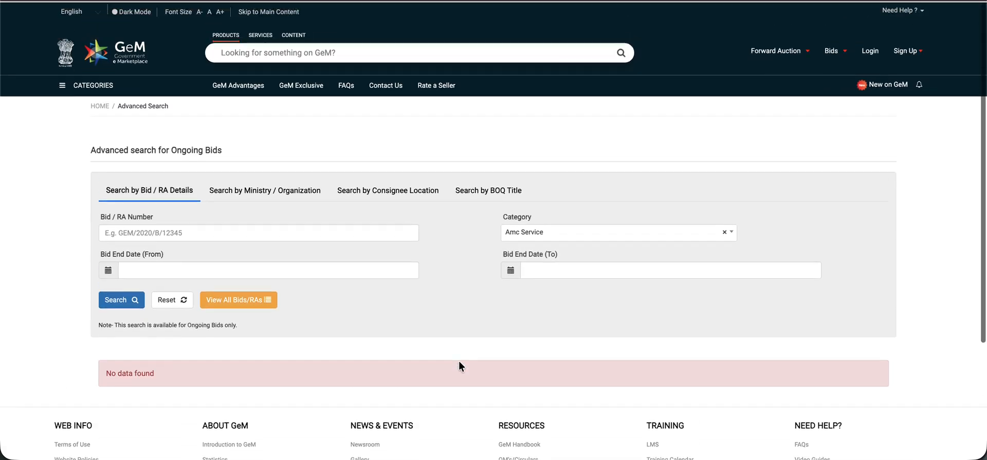
Step: Change the category to Amc Networking Devices and search the ongoing bids
click(561, 231)
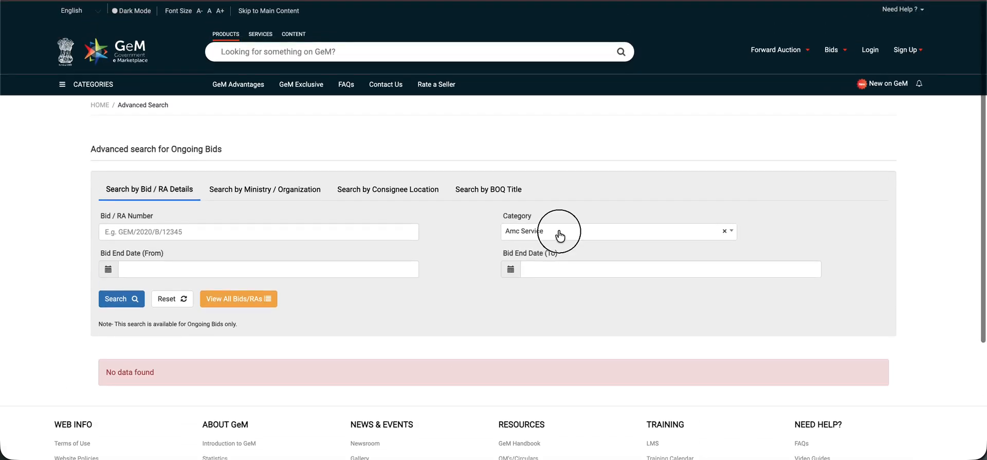
click(556, 296)
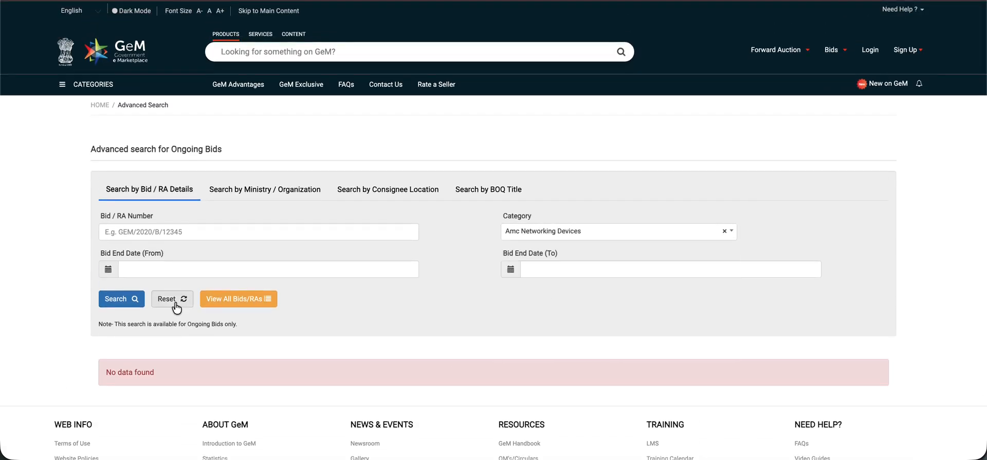
click(114, 302)
Step: Search ongoing bids in the category Shorts Cotton As Per Defence Specification
click(533, 230)
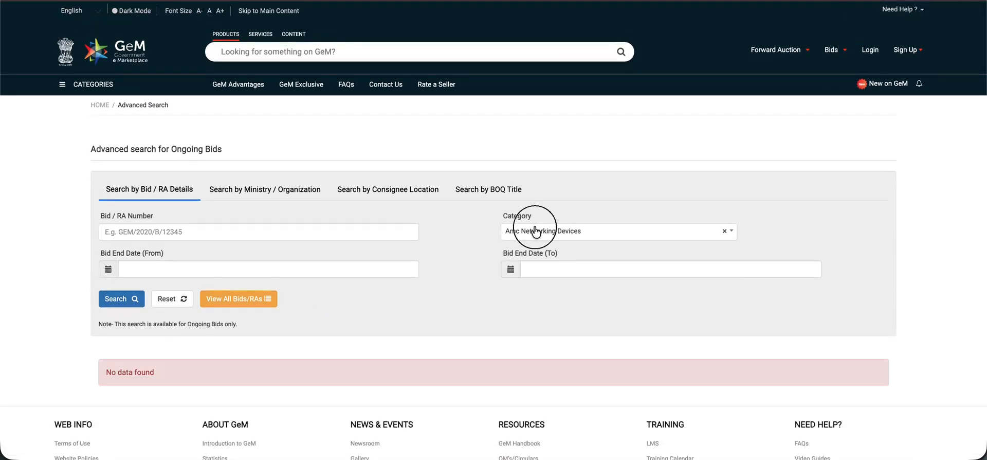
scroll(589, 318, down, 10)
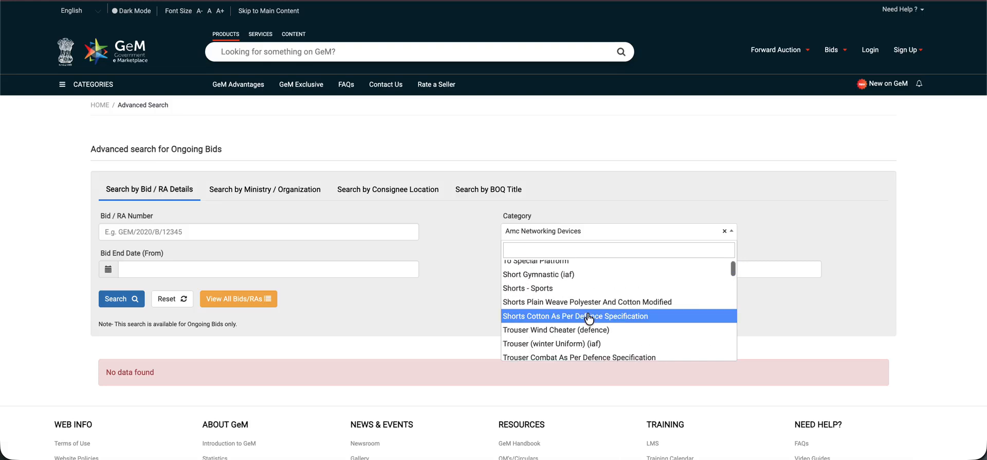
click(589, 317)
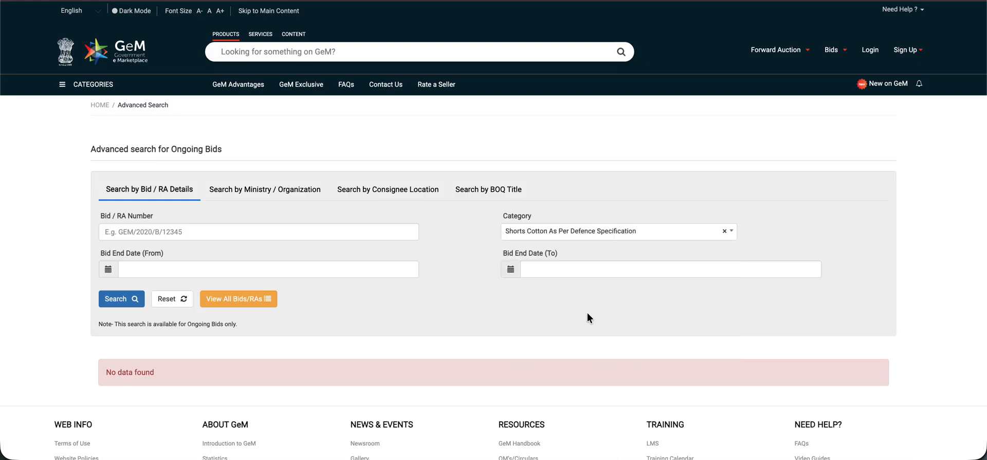
click(101, 300)
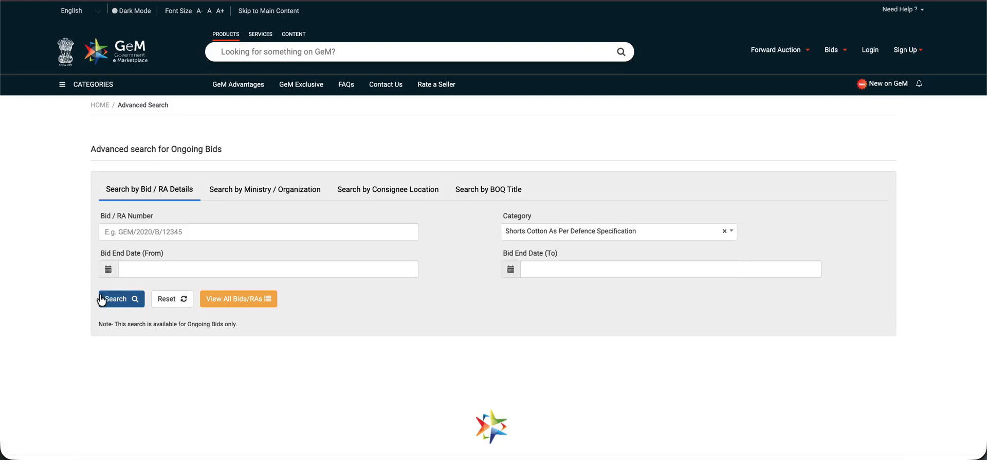
Step: Search ongoing bids in the category Carrier Man Pack (defence)
click(559, 231)
scroll(591, 343, up, 5)
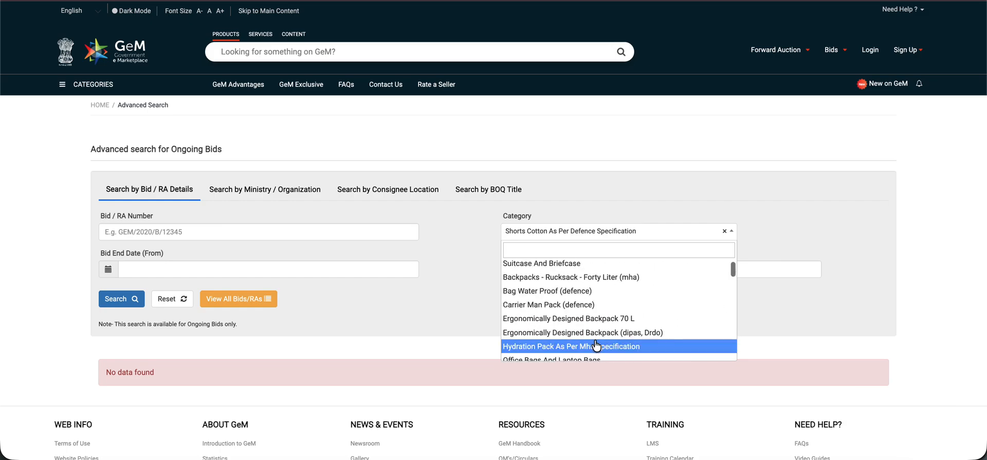
click(586, 303)
click(132, 297)
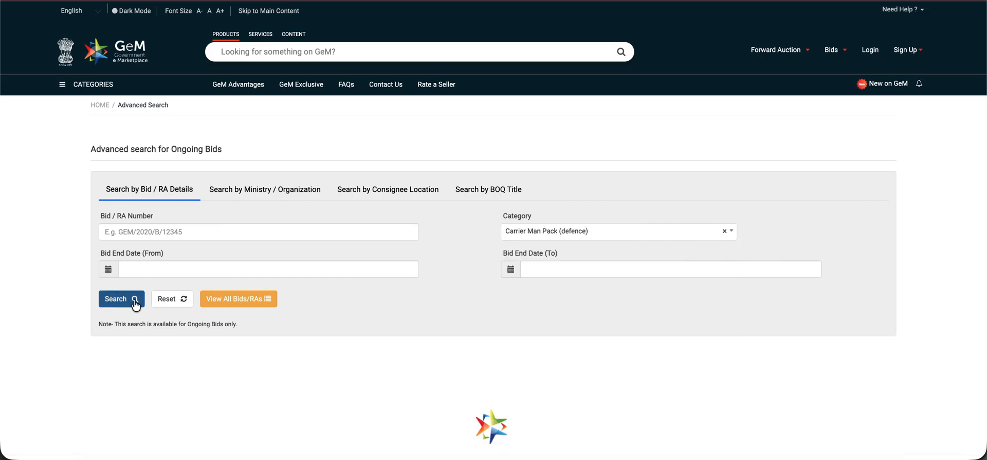
Step: Search ongoing bids in the category Sanitary Napkins Or Maternity Pads
click(625, 234)
scroll(620, 314, down, 10)
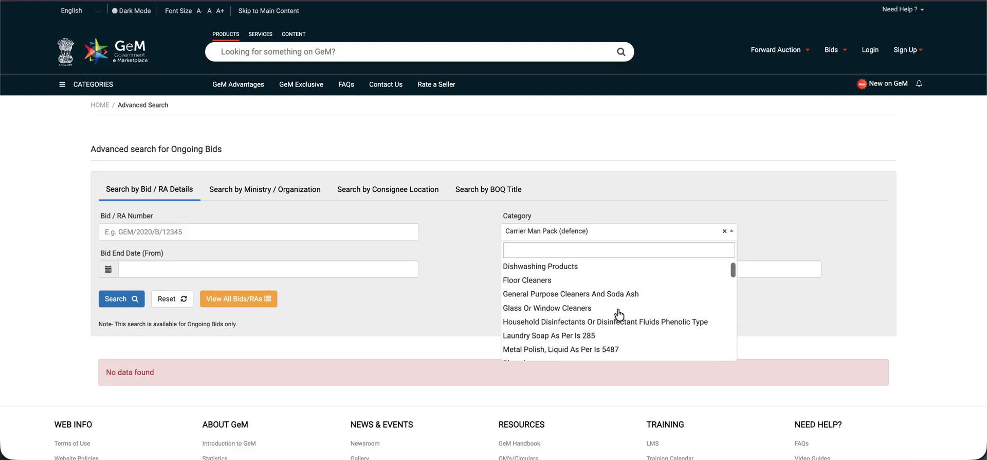
click(619, 314)
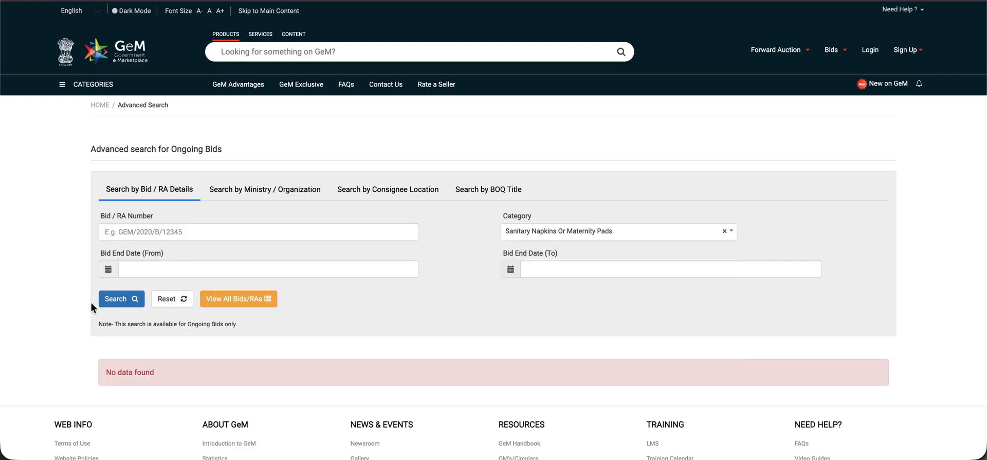
click(108, 299)
Step: Search ongoing bids in the Water Sprinkler Application Mounted On Water Truck category
click(599, 230)
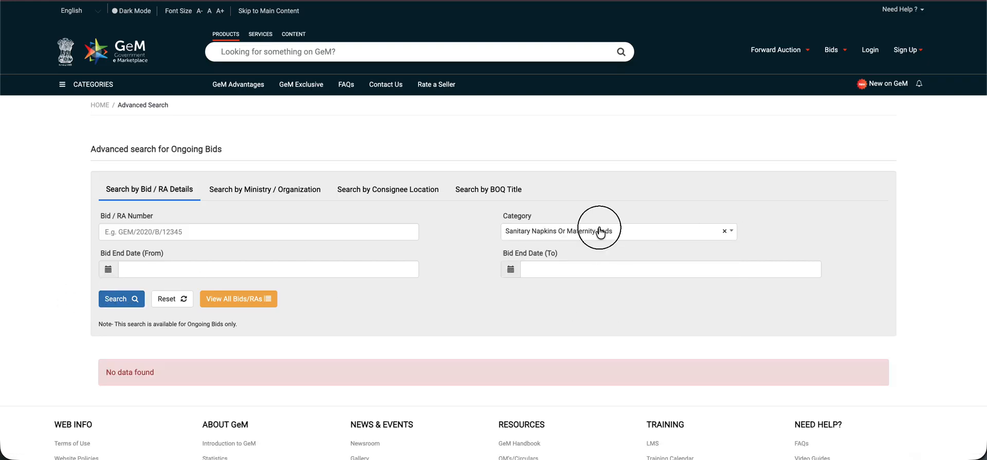
scroll(610, 329, up, 5)
click(610, 338)
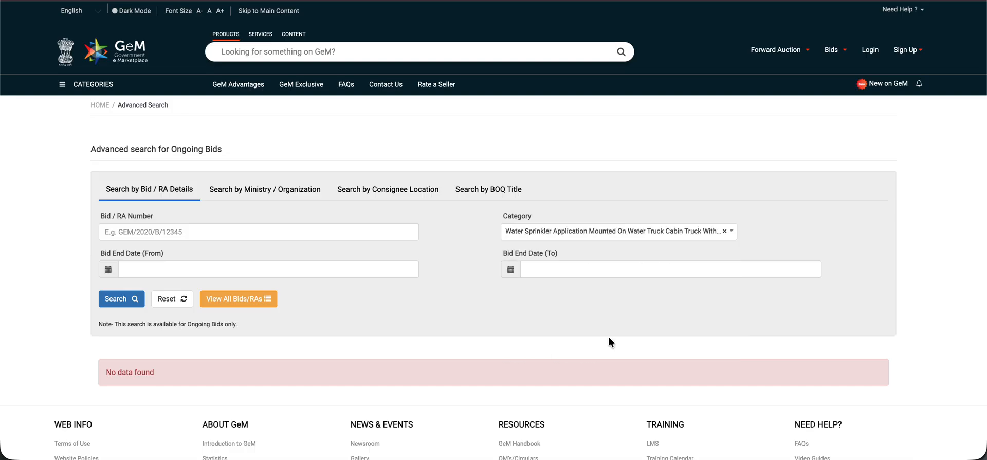
click(132, 305)
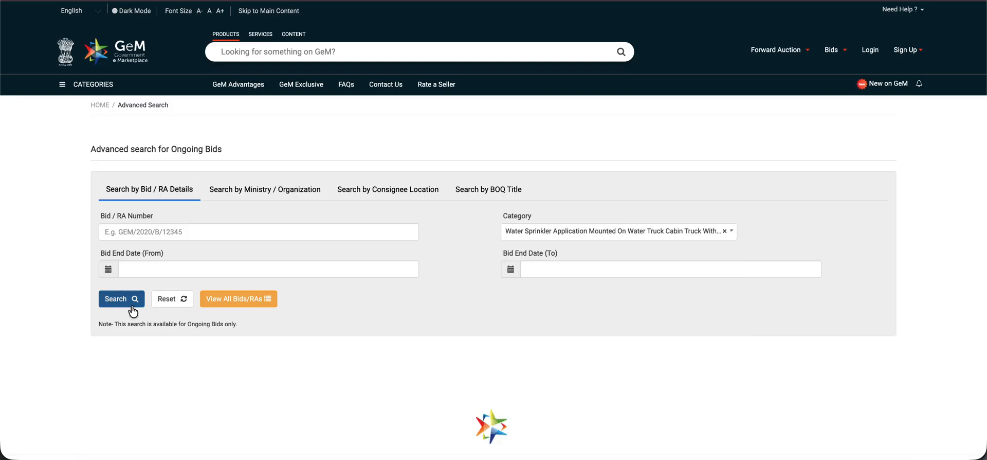
Step: Show the list of all bids, then reopen the advanced search and search the category Shirt (winter Uniform) (iaf)
click(238, 299)
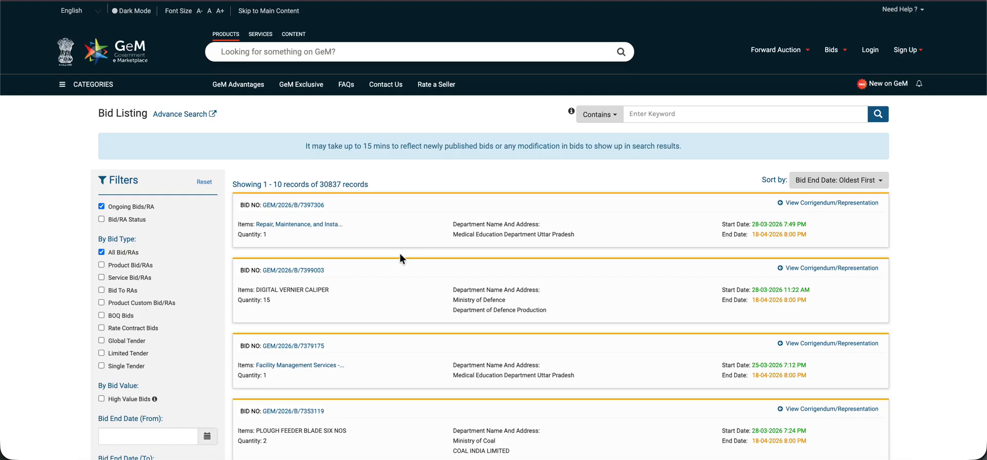
click(188, 115)
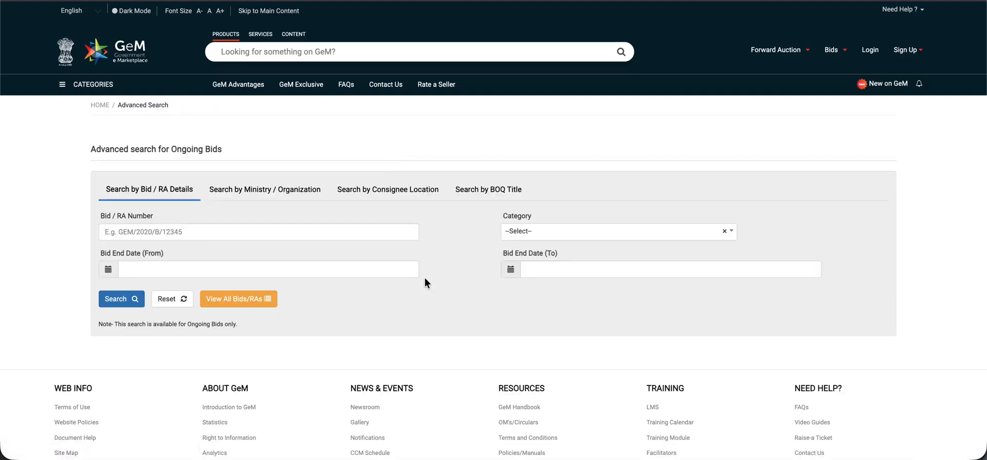
click(522, 234)
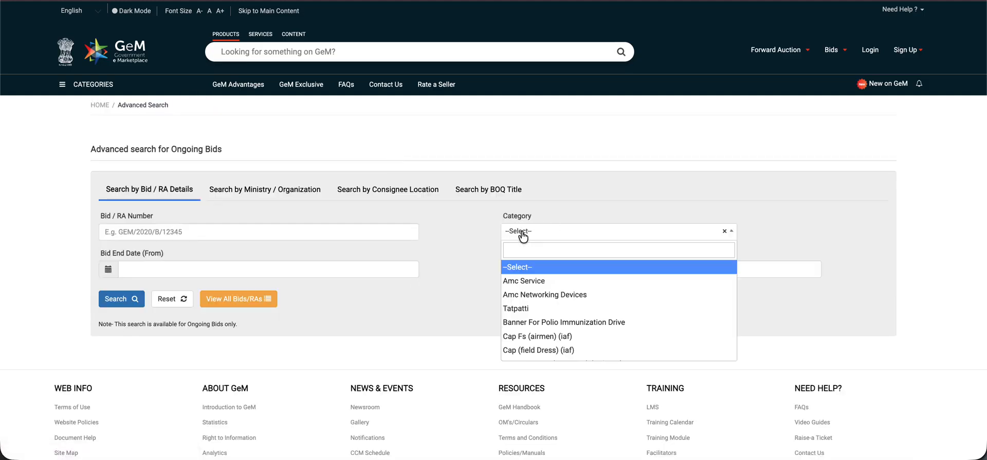
scroll(555, 323, down, 5)
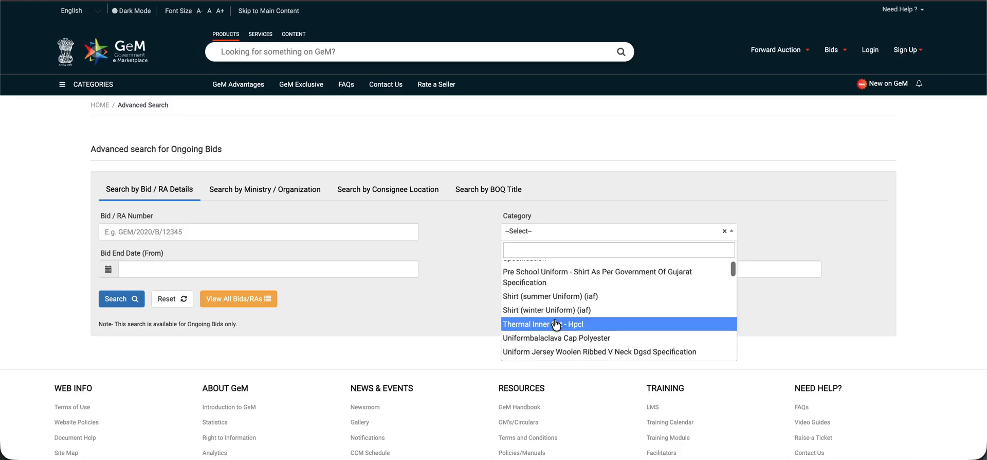
click(560, 309)
click(128, 303)
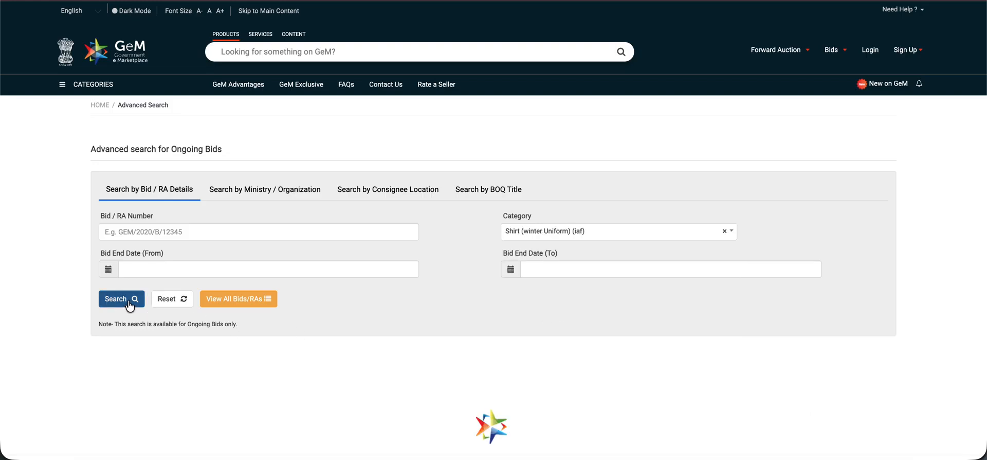
Step: Browse to the end of the category list and search ongoing bids for Skin Powder (v2) Conforming To Is 3959
click(610, 234)
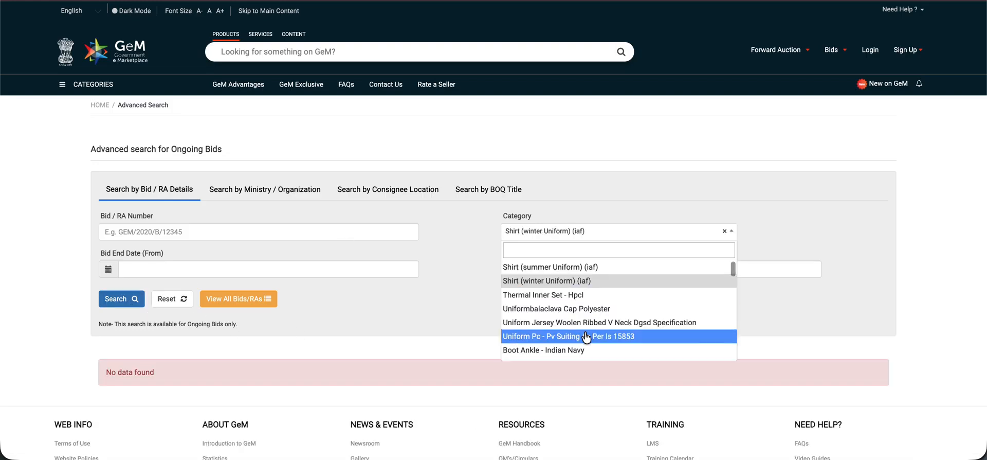
scroll(586, 337, down, 10)
scroll(586, 338, down, 5)
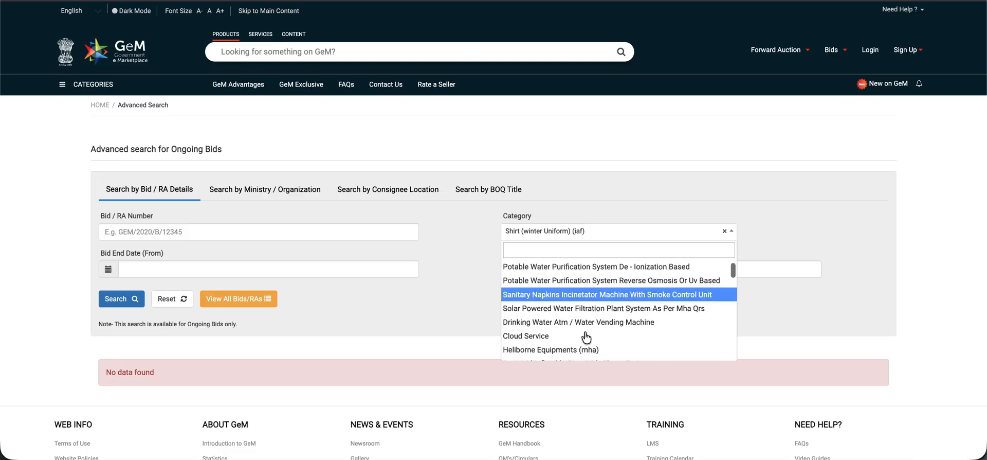
scroll(586, 337, down, 2)
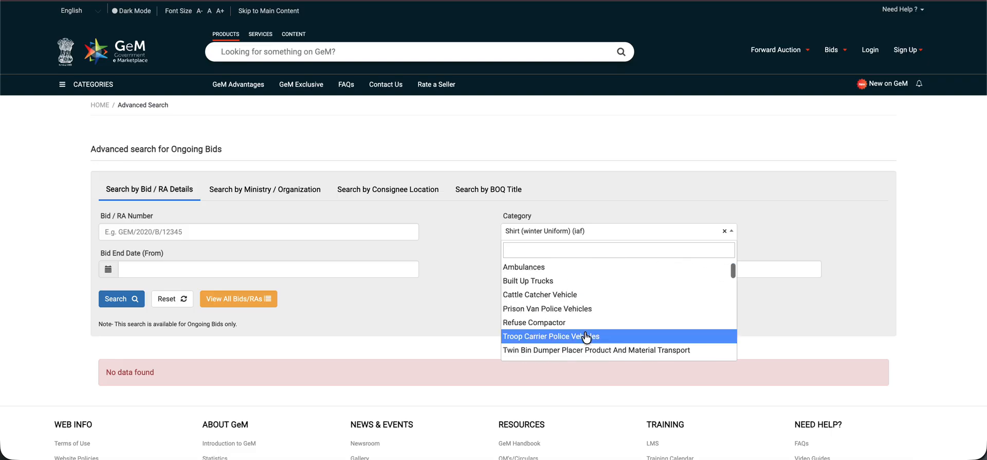
scroll(586, 337, down, 10)
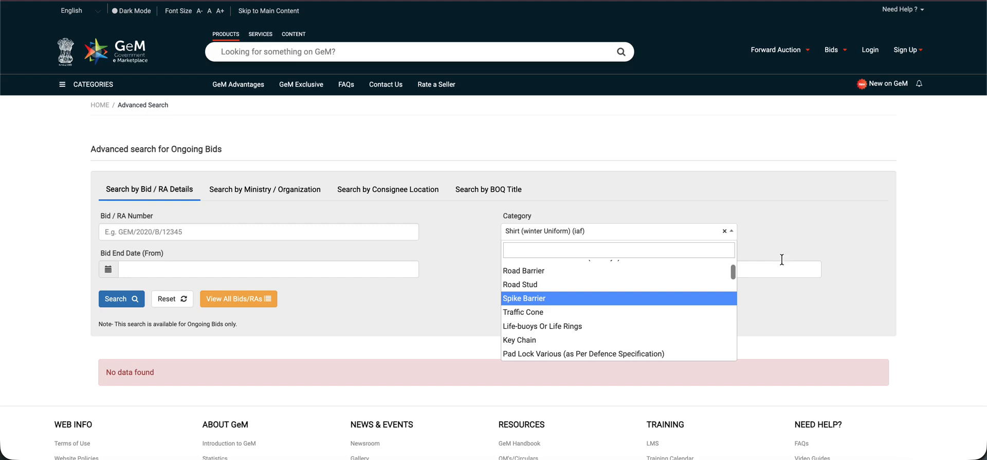
scroll(732, 271, down, 5)
drag(732, 271, 733, 455)
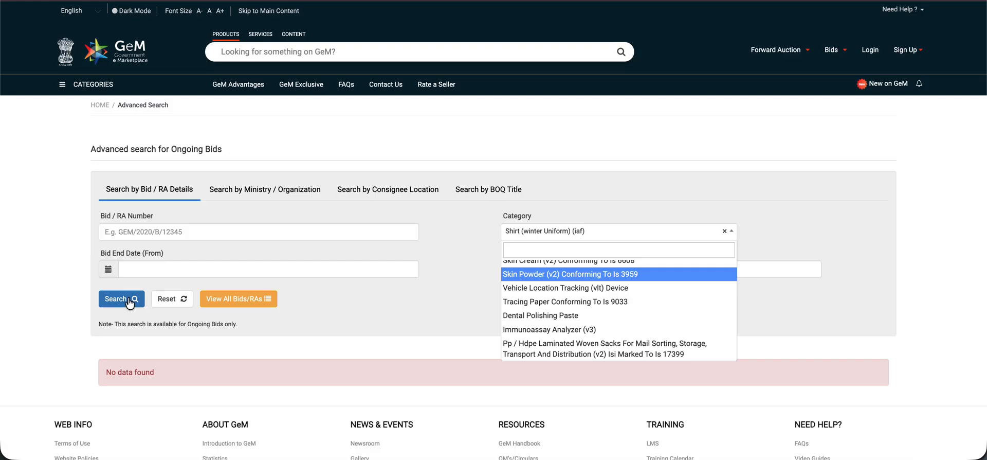
click(511, 273)
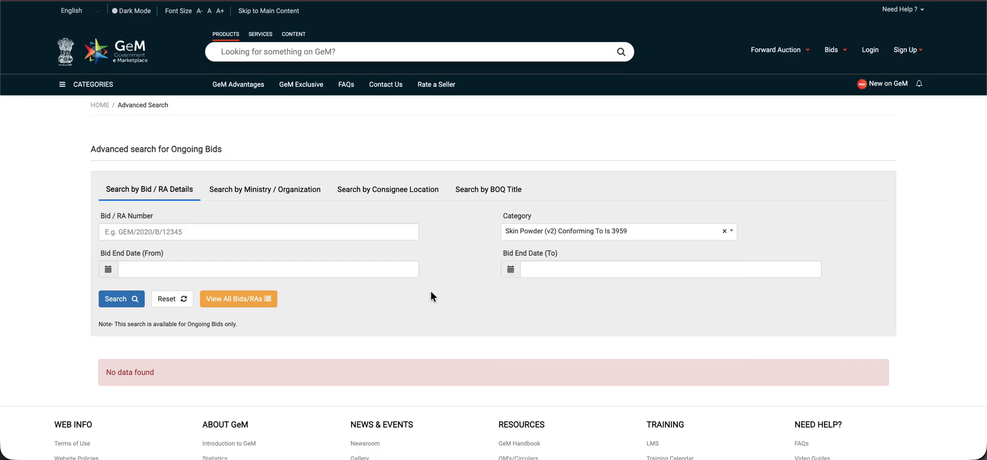
click(127, 299)
Step: Reset the advanced search form to clear the selected category
click(589, 232)
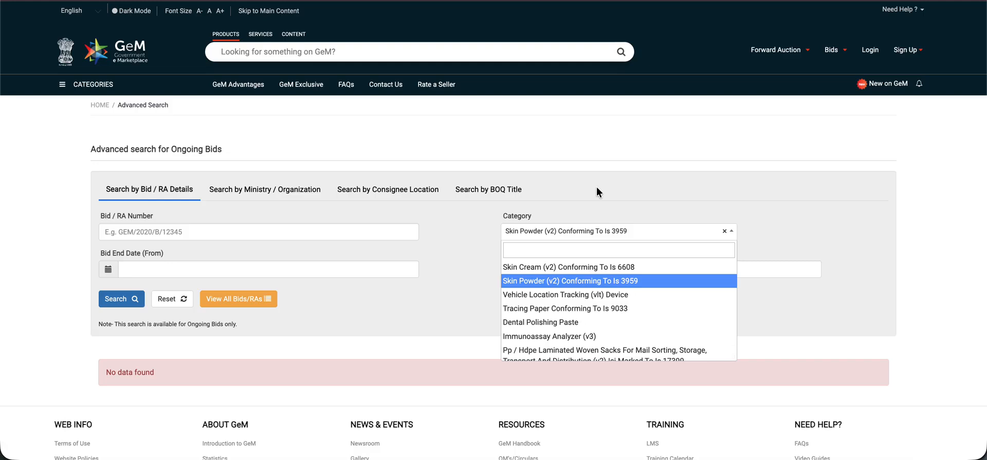
click(572, 245)
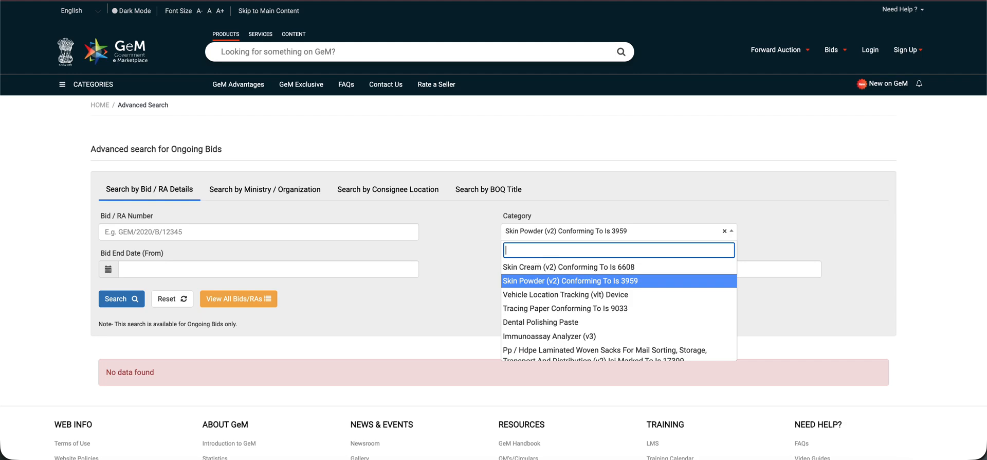
click(173, 299)
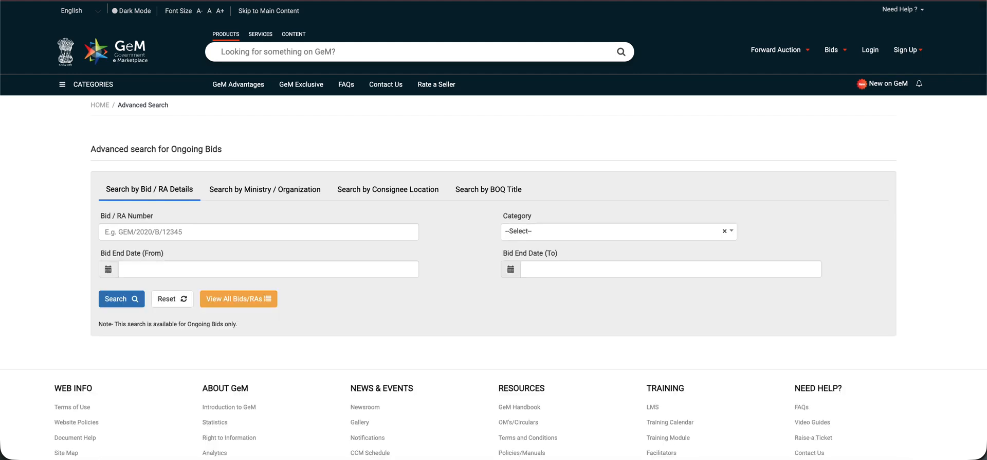
Step: Filter the bid category list by "wall" and browse the matching categories
click(541, 237)
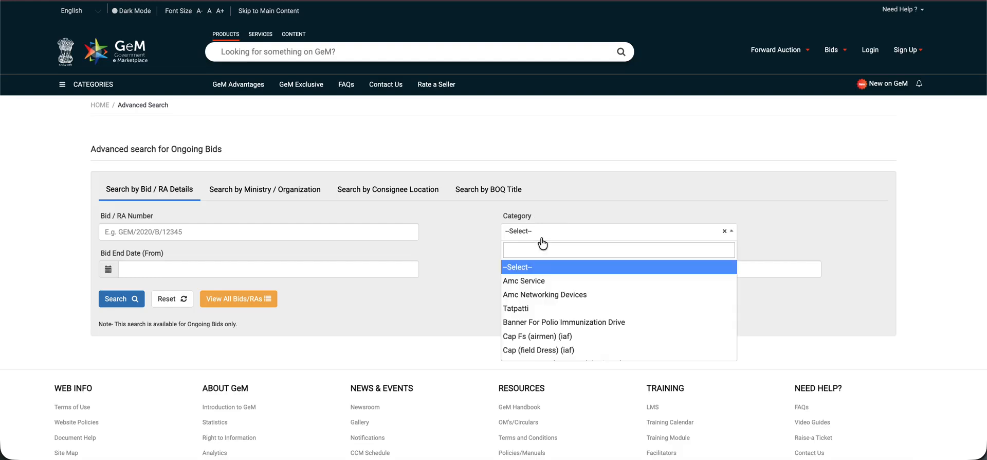
click(538, 248)
text(wal)
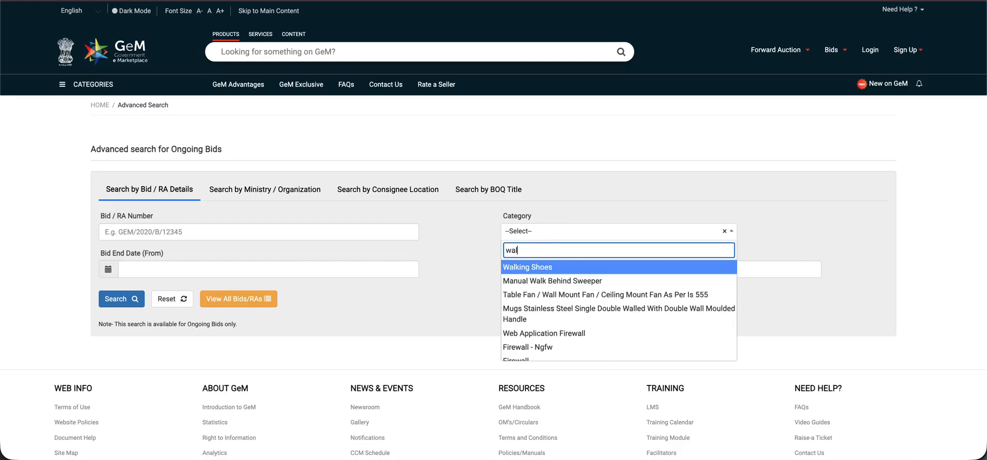
text(l a)
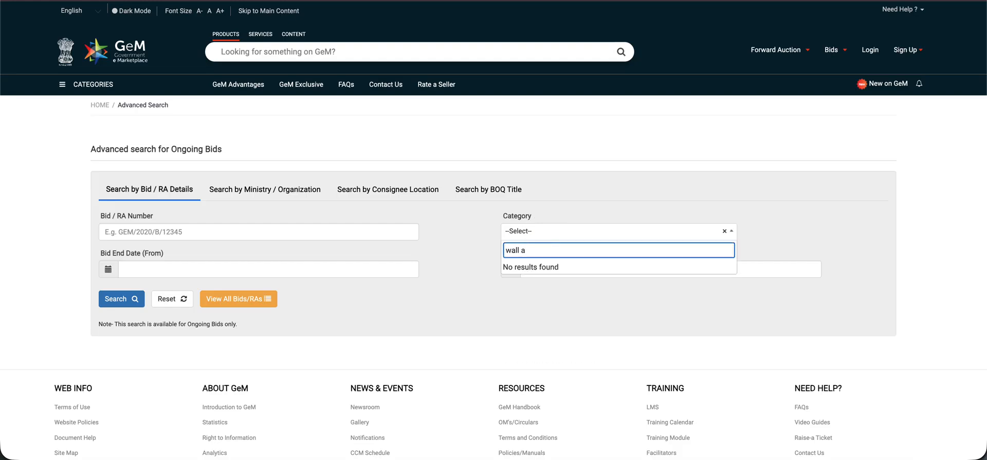
key(BackSpace)
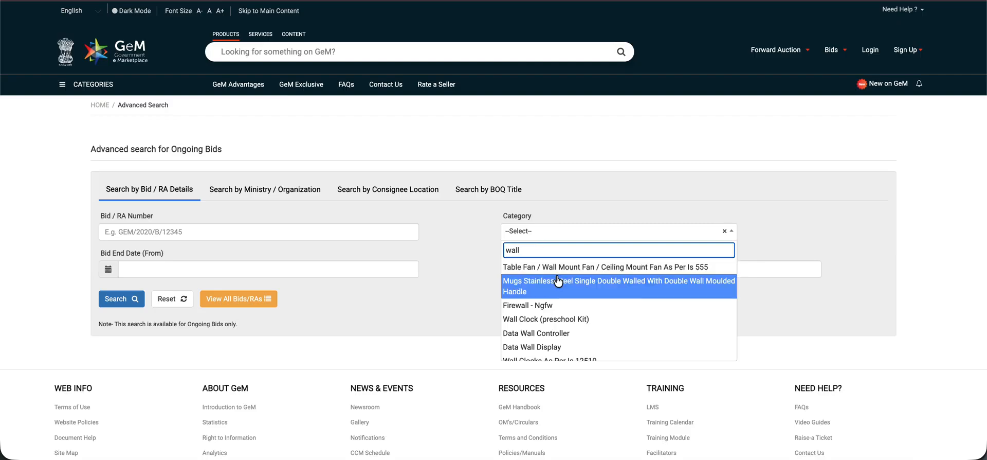
scroll(584, 273, down, 5)
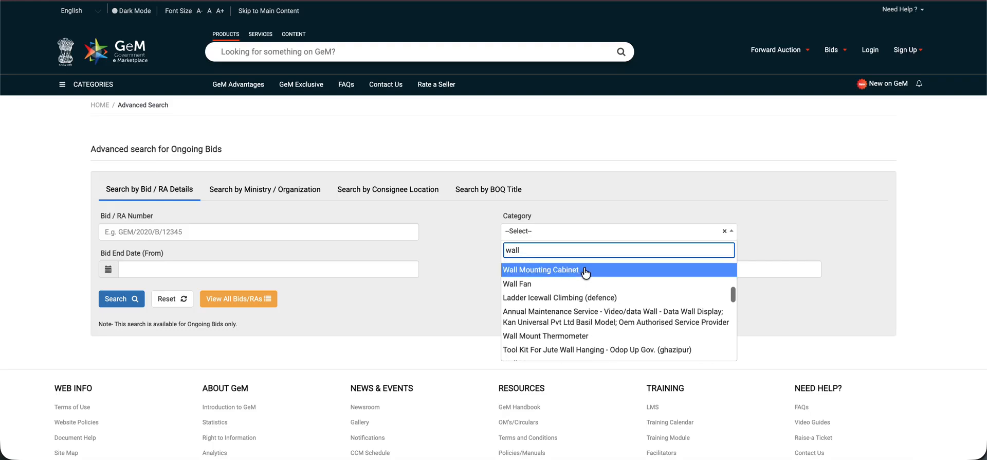
Step: Filter categories by "air conditioner" and search ongoing bids for Split Air Conditioner, Ceiling Mount Type (cassette) (v3) Isi Marked To Is 1391 (part 2)
key(ctrl+a)
text(air co)
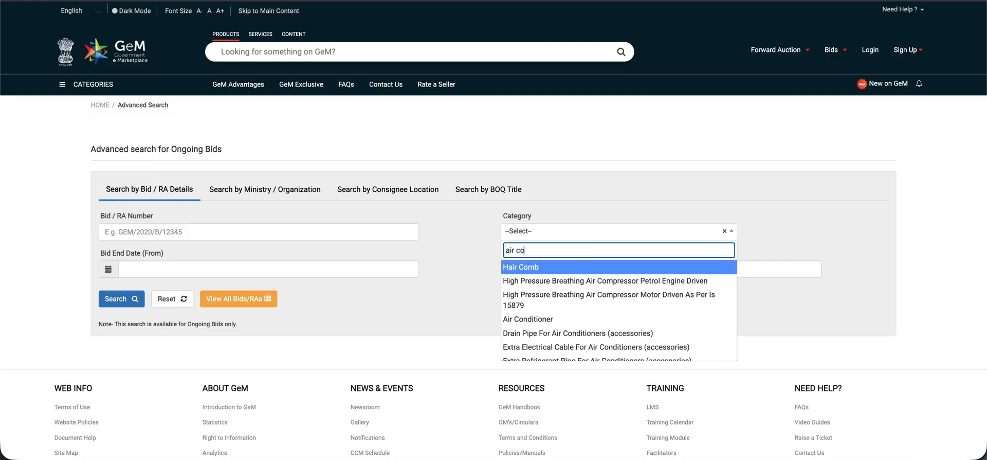
text(nditioner)
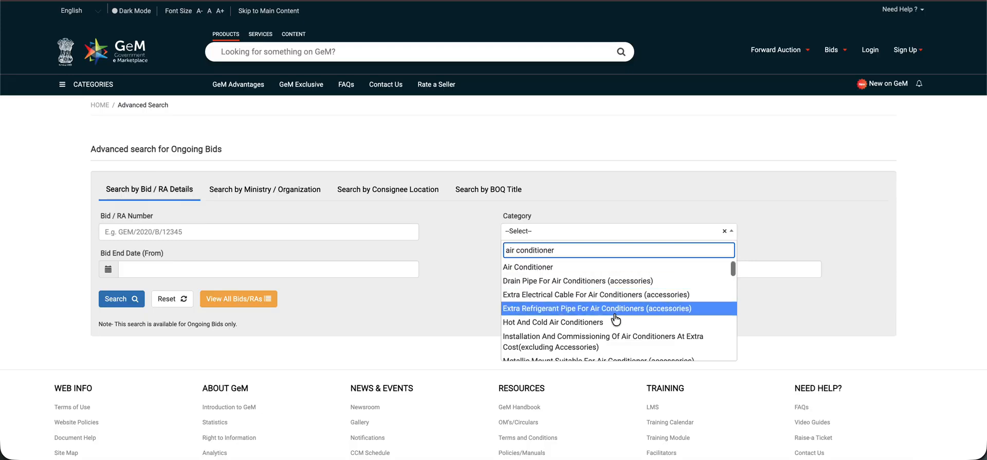
scroll(615, 319, down, 6)
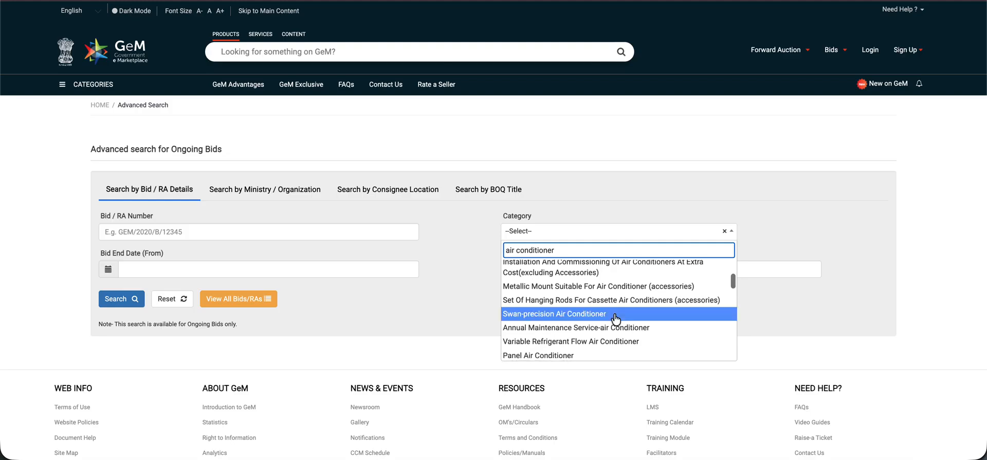
scroll(615, 319, down, 2)
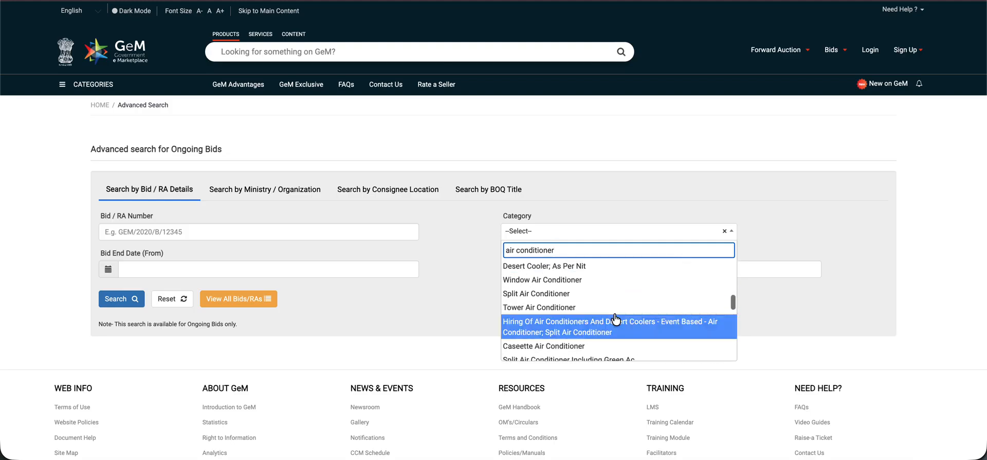
scroll(615, 318, down, 4)
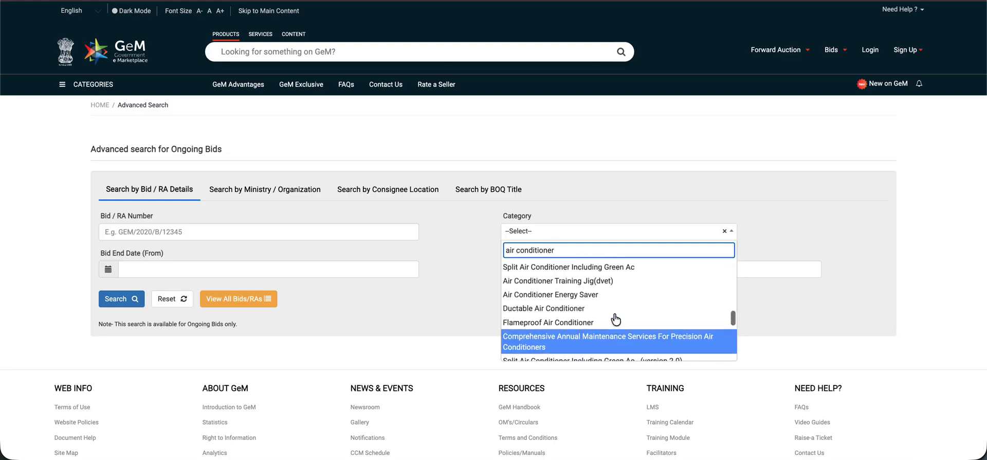
scroll(616, 319, down, 2)
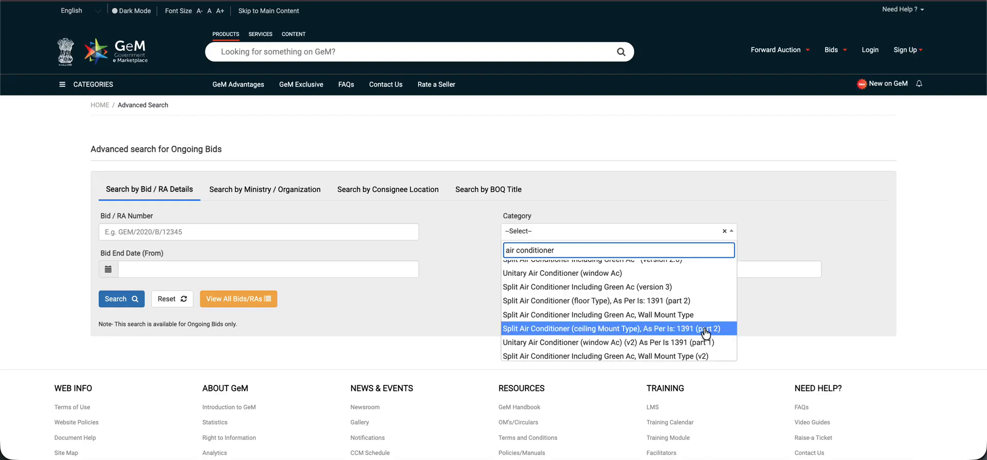
scroll(705, 333, down, 3)
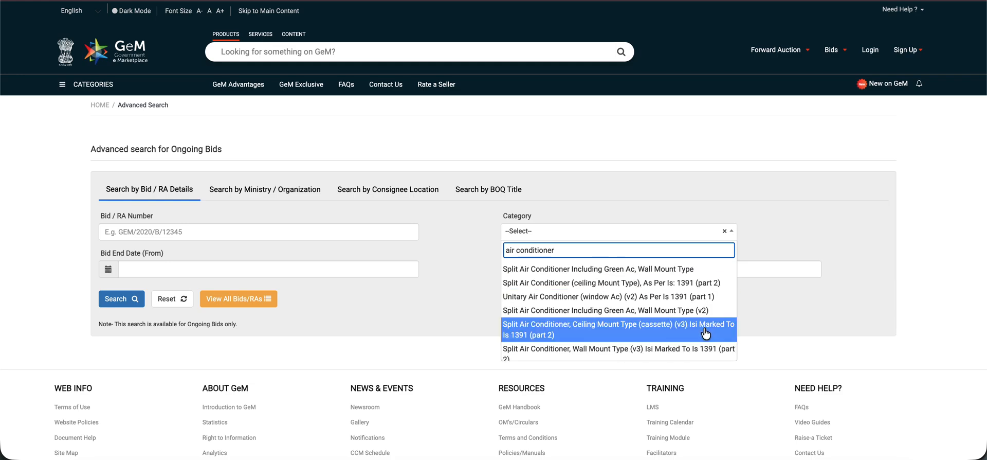
click(706, 333)
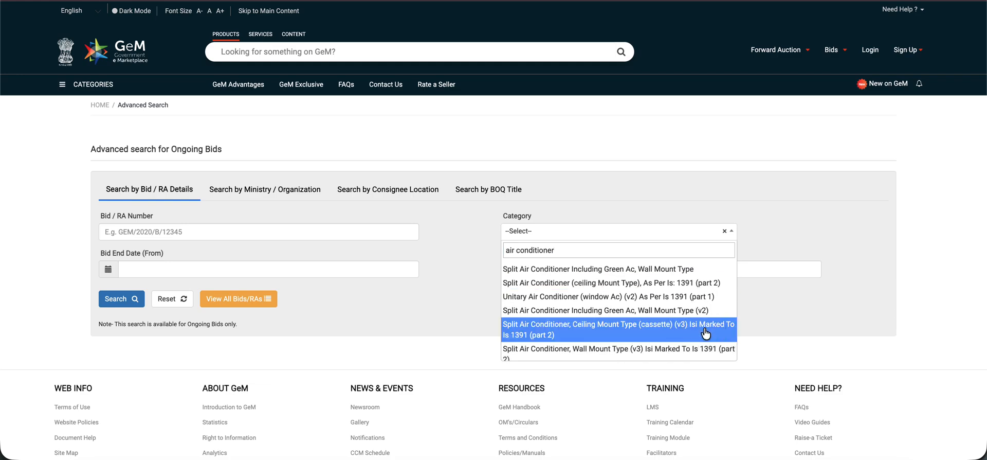
click(705, 330)
click(117, 298)
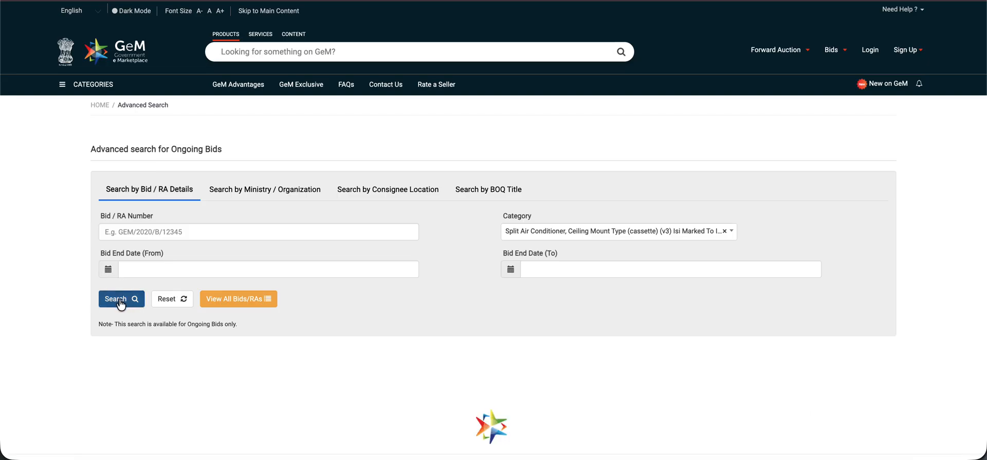
Step: Review the bids found for the ceiling mount split air conditioner category
scroll(381, 348, down, 3)
scroll(381, 348, up, 2)
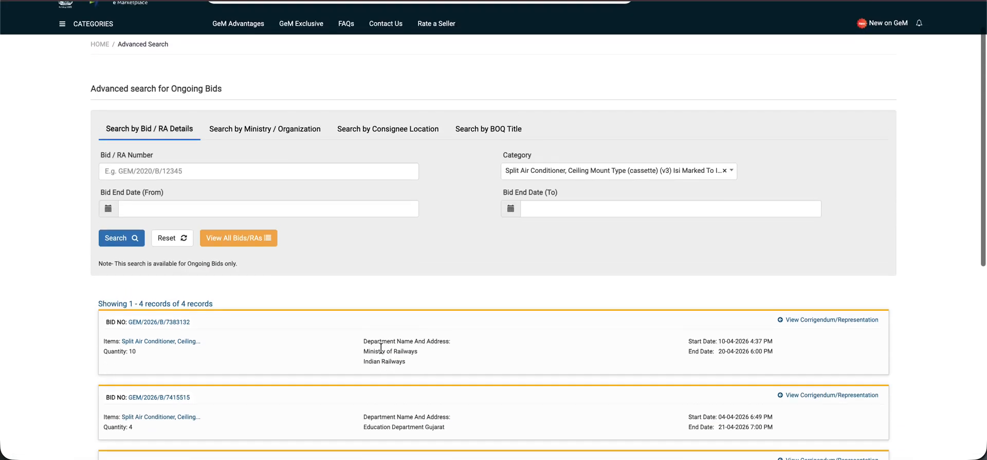
click(662, 170)
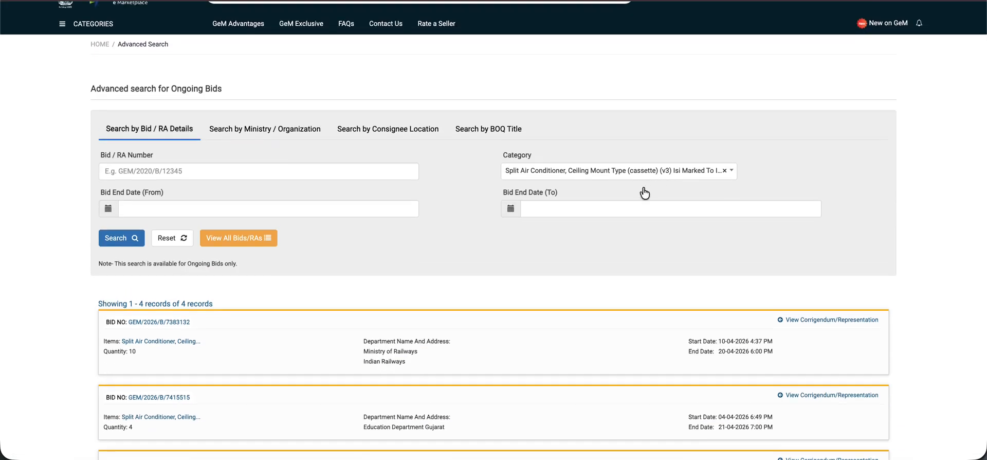
scroll(636, 226, down, 2)
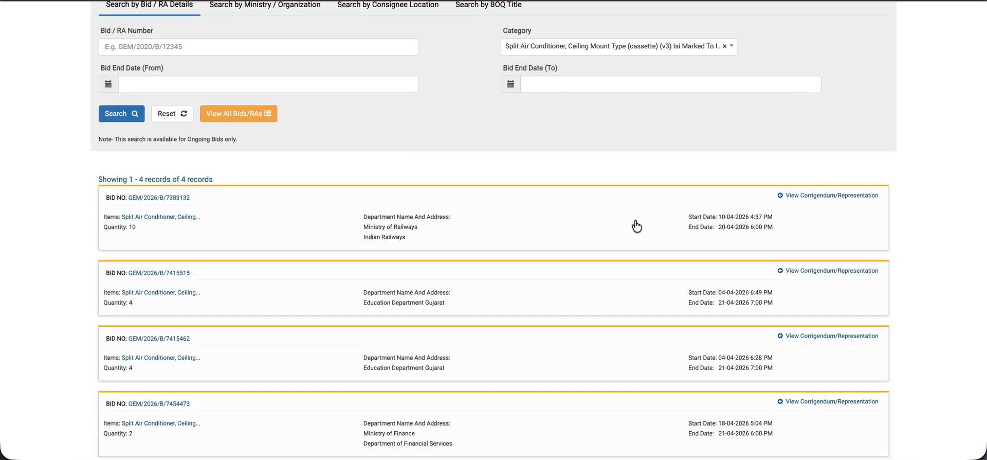
scroll(636, 226, up, 2)
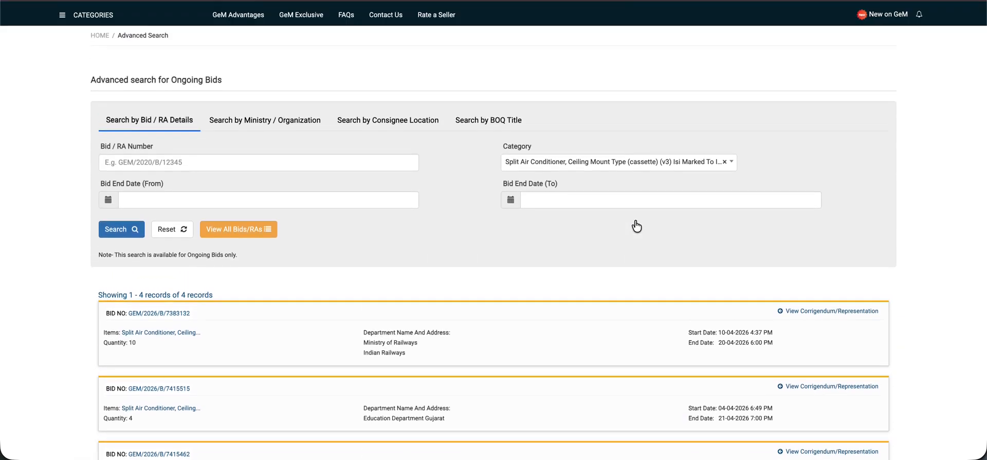
click(590, 163)
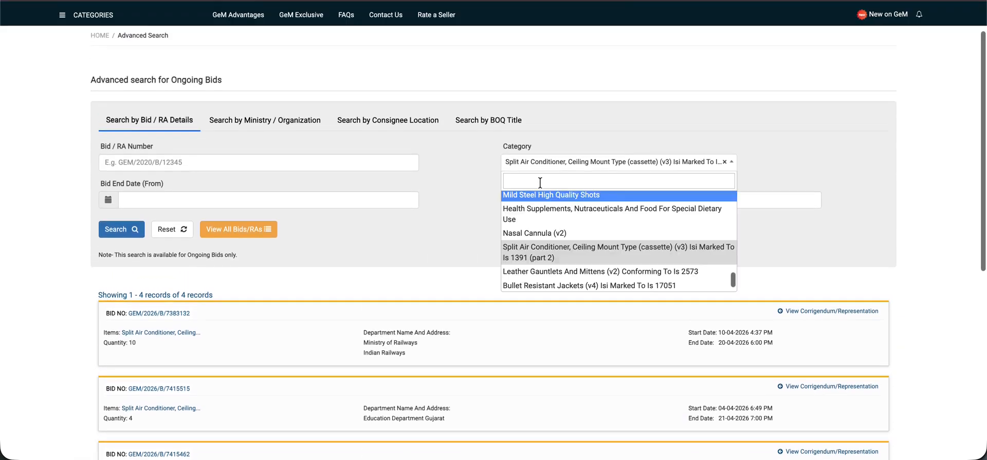
Step: Switch to the search by ministry or organization and look at the available state choices
click(277, 129)
click(276, 128)
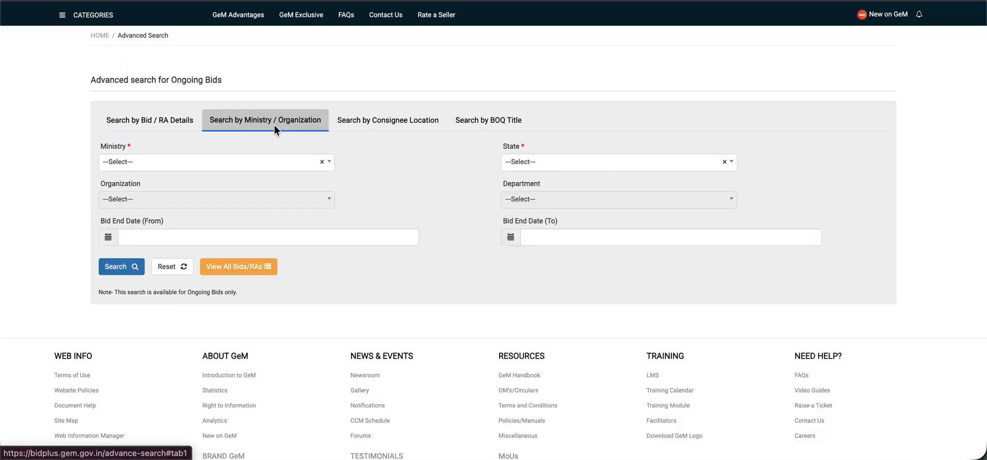
click(212, 162)
click(345, 160)
click(563, 170)
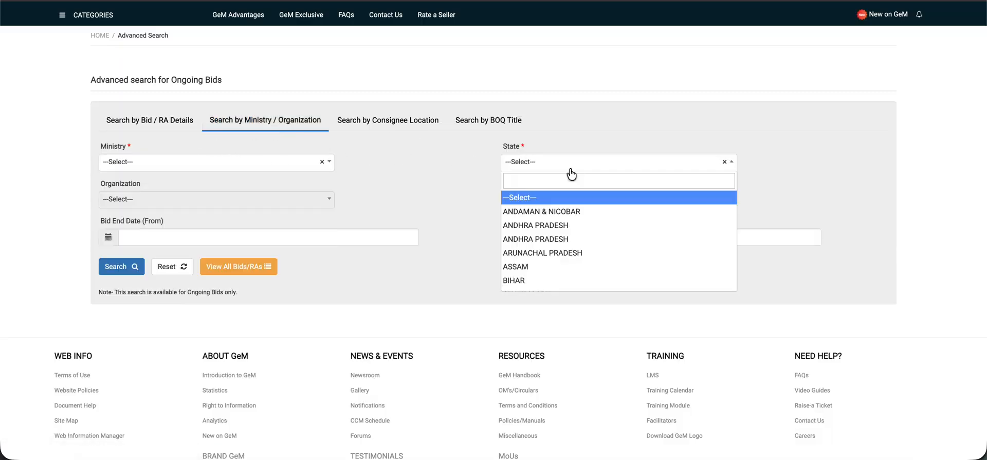
click(415, 169)
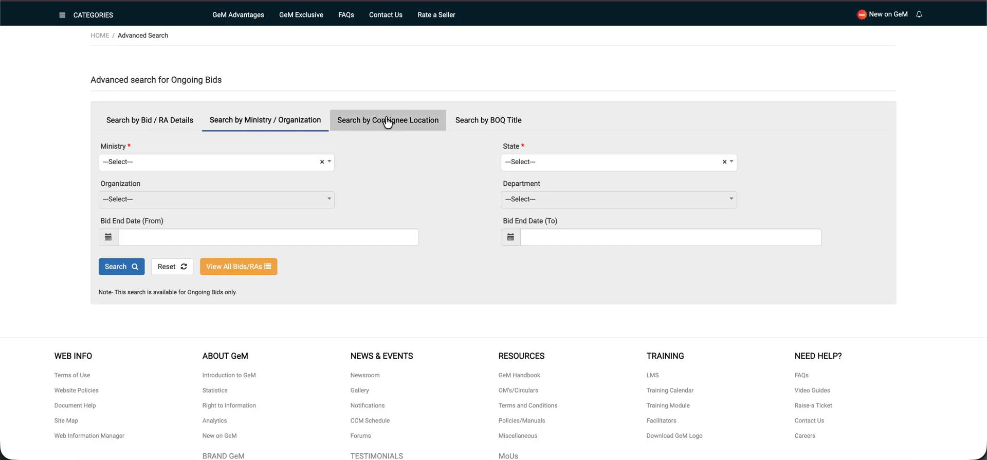
Step: Search ongoing bids of the MINISTRY OF COAL for the organization ADMINISTRATION SECTION MOC
click(233, 164)
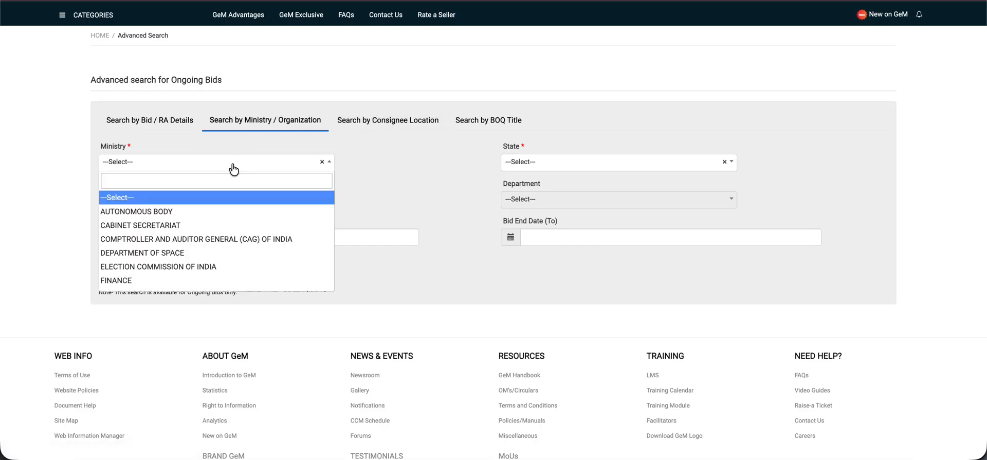
scroll(233, 255, down, 2)
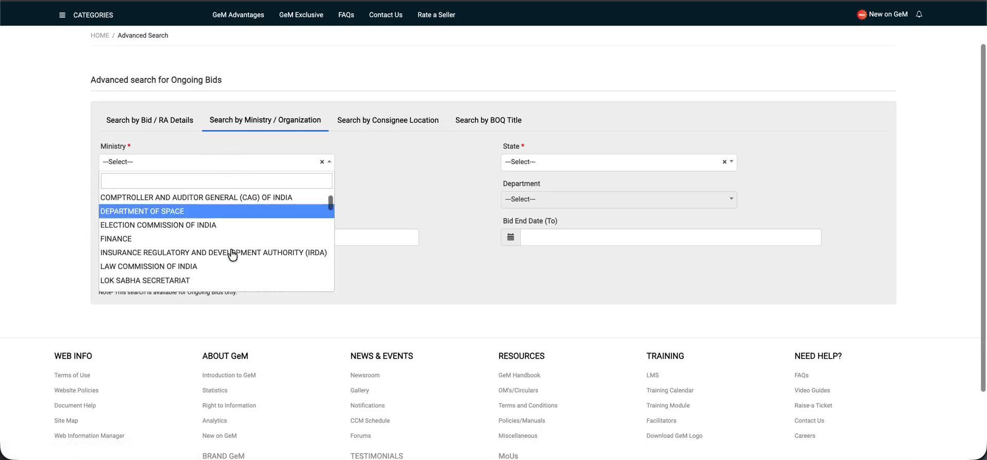
scroll(232, 254, down, 5)
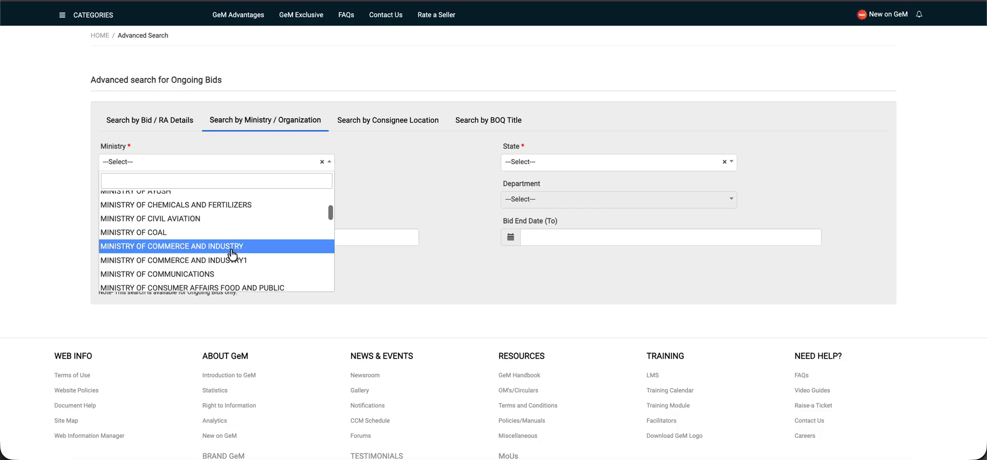
click(225, 235)
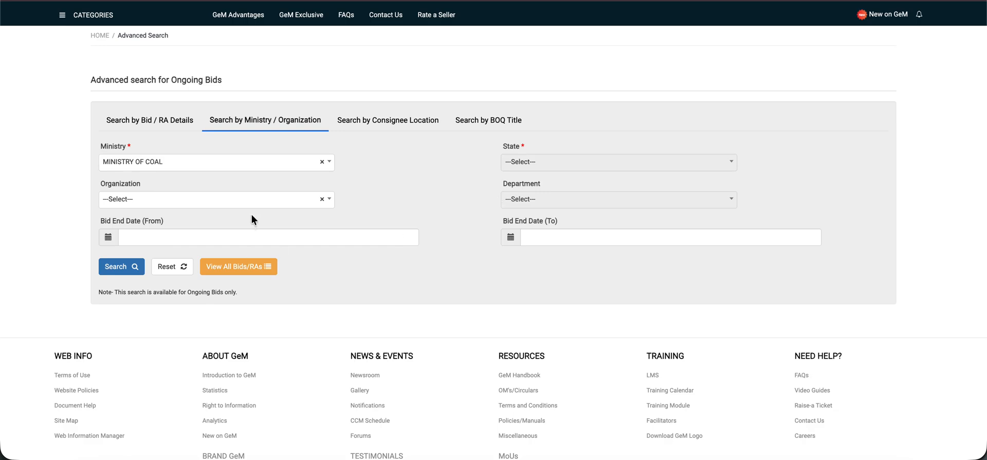
click(257, 200)
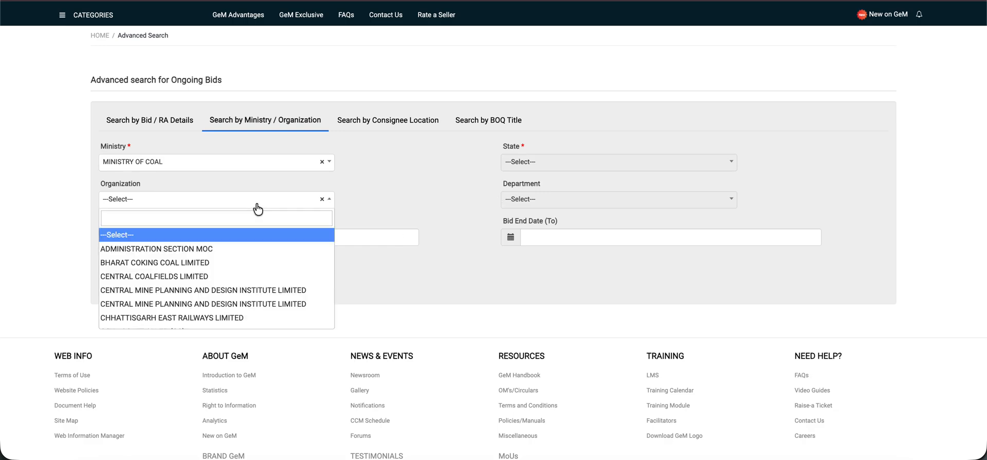
click(235, 248)
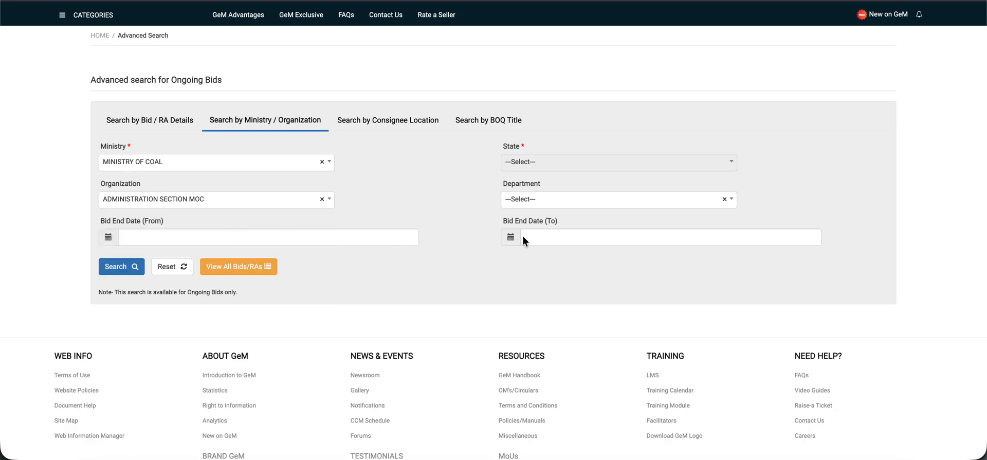
click(122, 271)
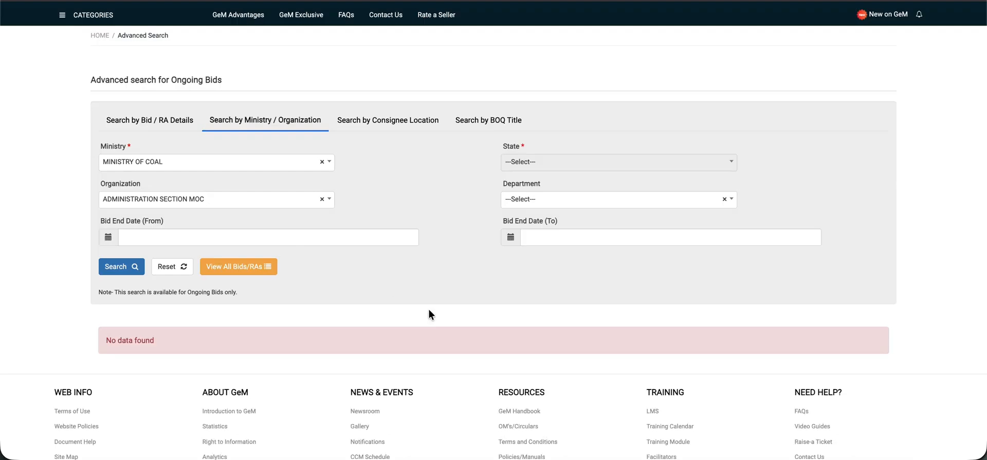
Step: Clear the organization, search ongoing bids for the whole MINISTRY OF COAL and look through the results
click(322, 198)
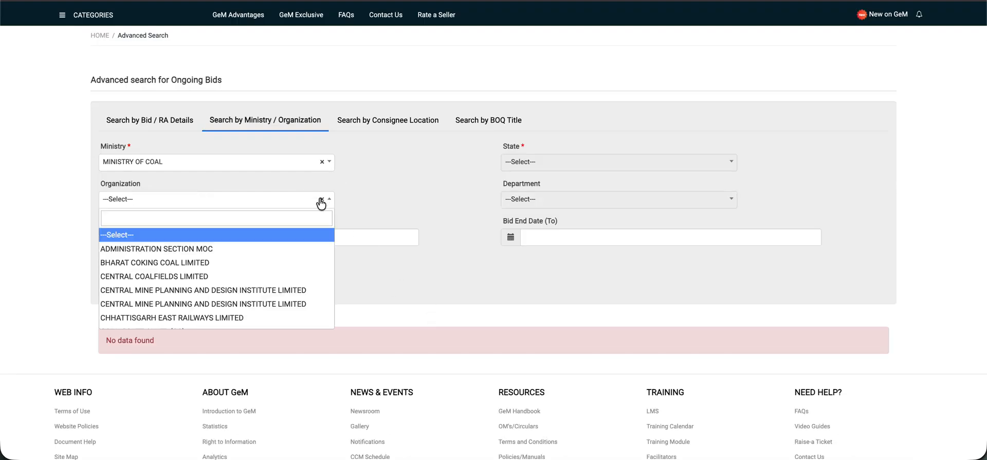
click(424, 255)
click(107, 272)
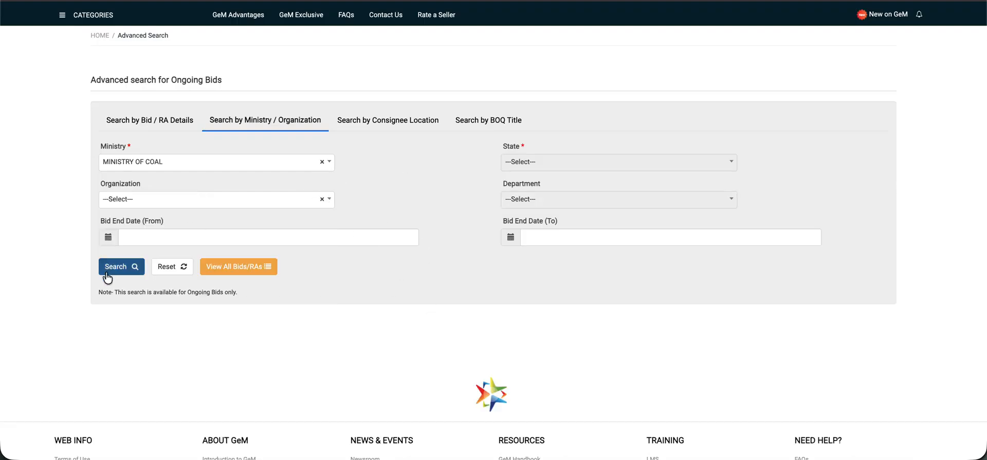
scroll(345, 321, down, 2)
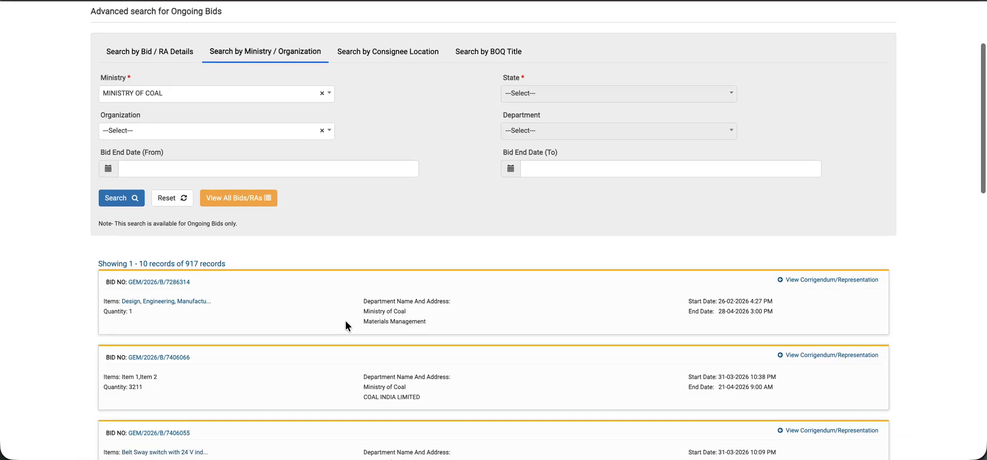
scroll(346, 323, up, 3)
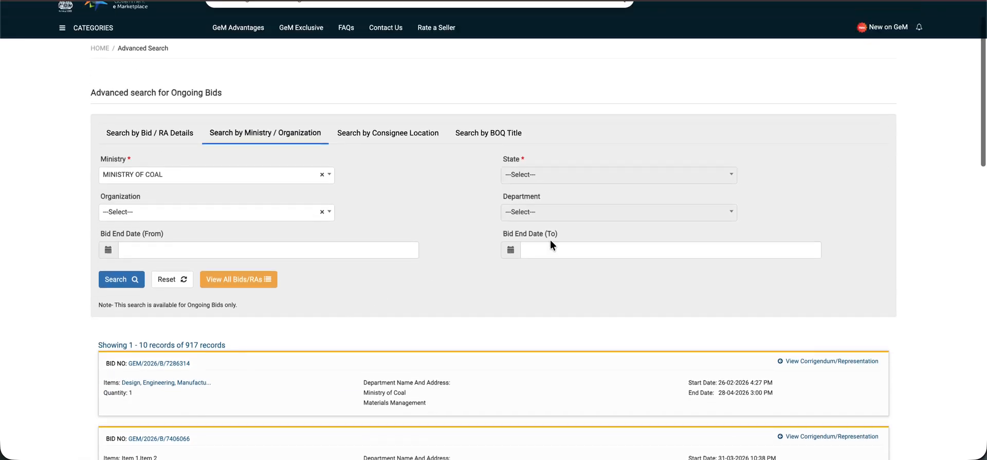
Step: Search ongoing bids by consignee location for the state UTTAR PRADESH and the city AGRA
click(388, 132)
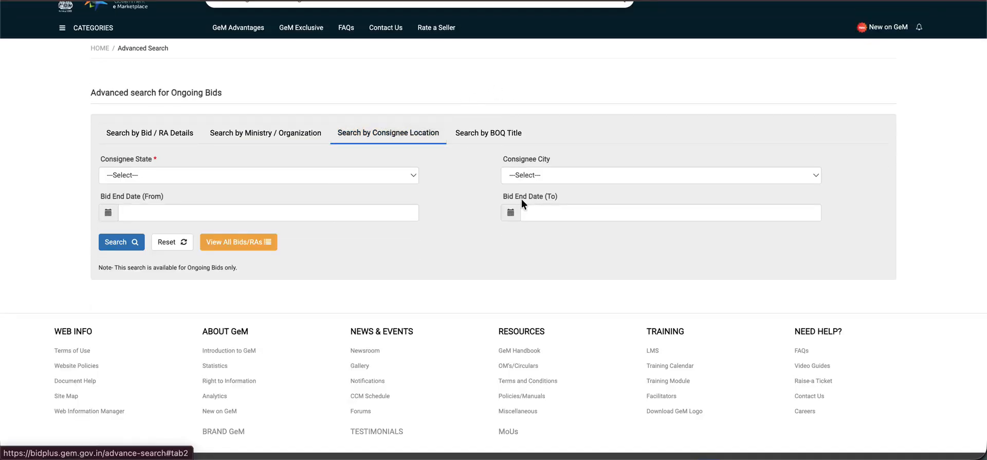
click(331, 180)
scroll(271, 286, down, 6)
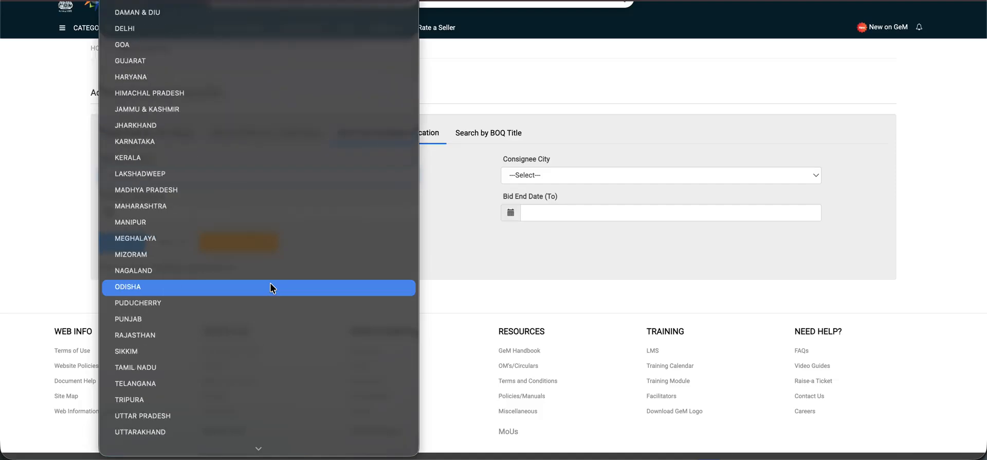
key(u)
key(Return)
click(617, 173)
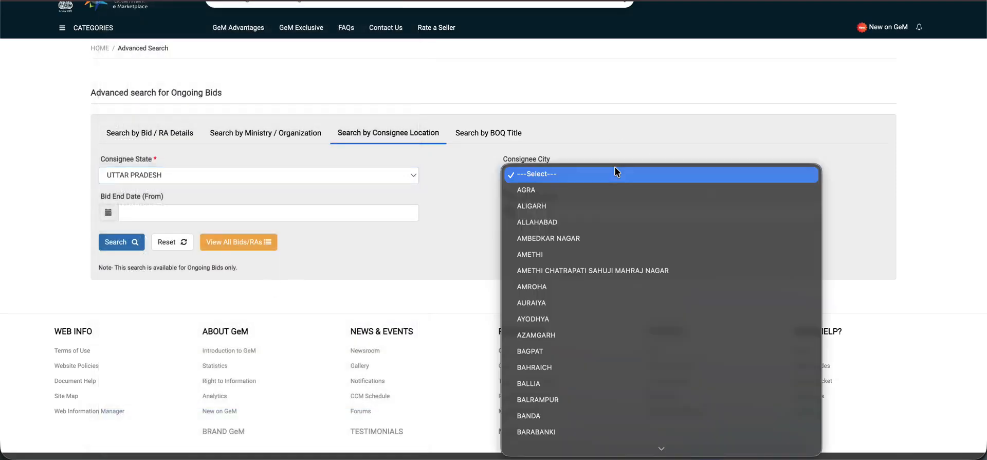
click(616, 189)
click(134, 243)
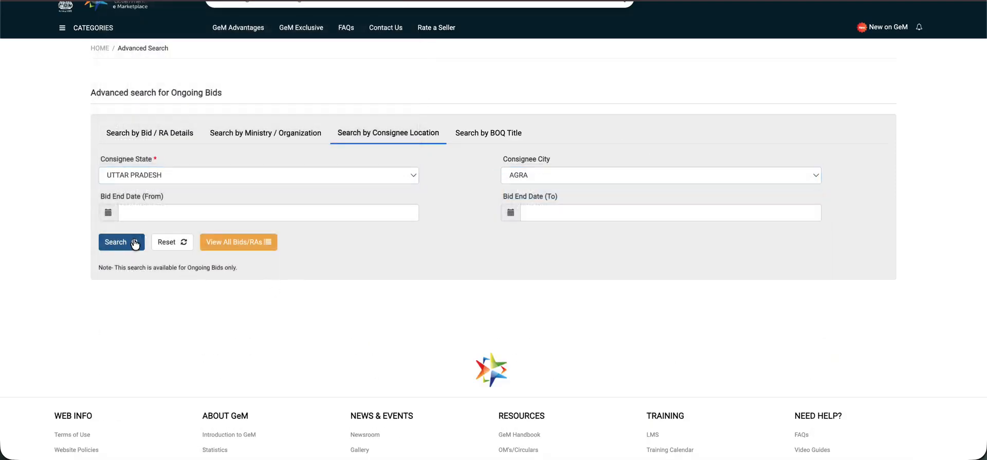
Step: Switch to the search by BOQ title and search ongoing bids titled HOCKEY SPORT ITEMS
click(488, 133)
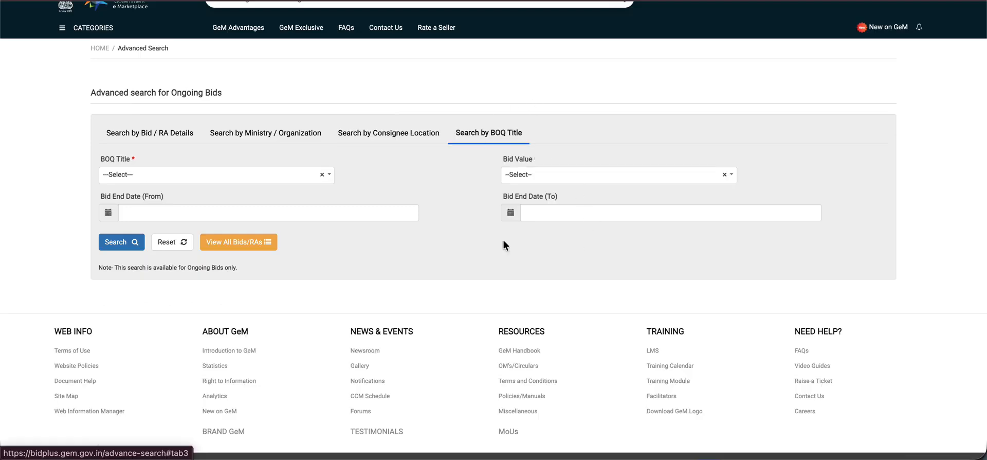
click(166, 180)
scroll(226, 255, down, 5)
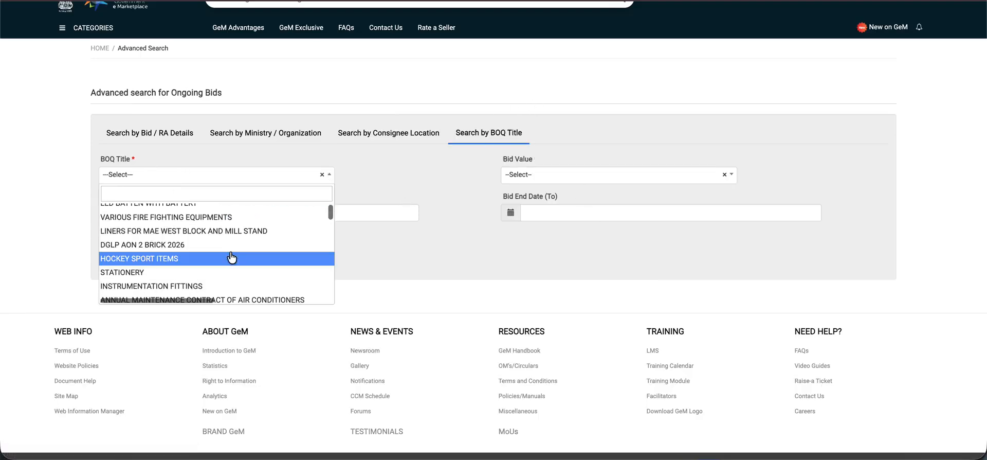
click(231, 258)
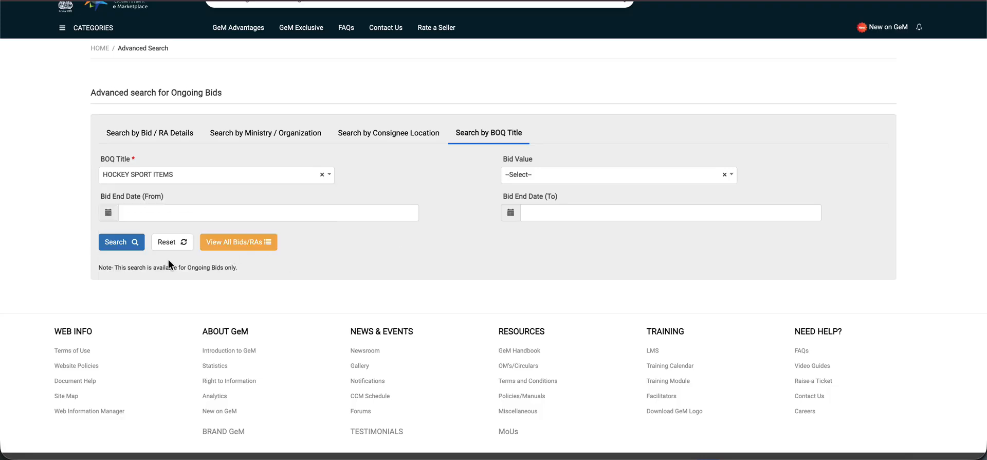
click(114, 242)
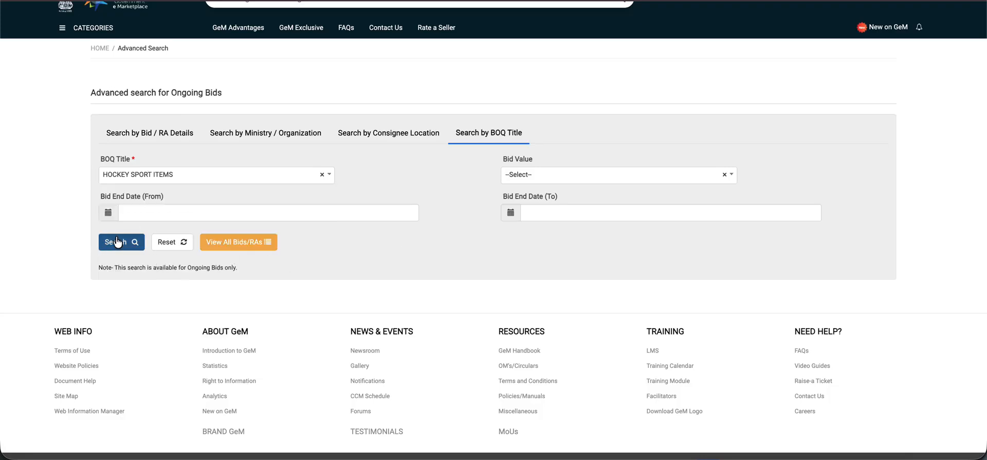
Step: Search ongoing bids with the BOQ title 01 X LIVING SHELTER ORL and highlight the end date of the bid found
click(185, 174)
scroll(194, 247, down, 3)
click(193, 249)
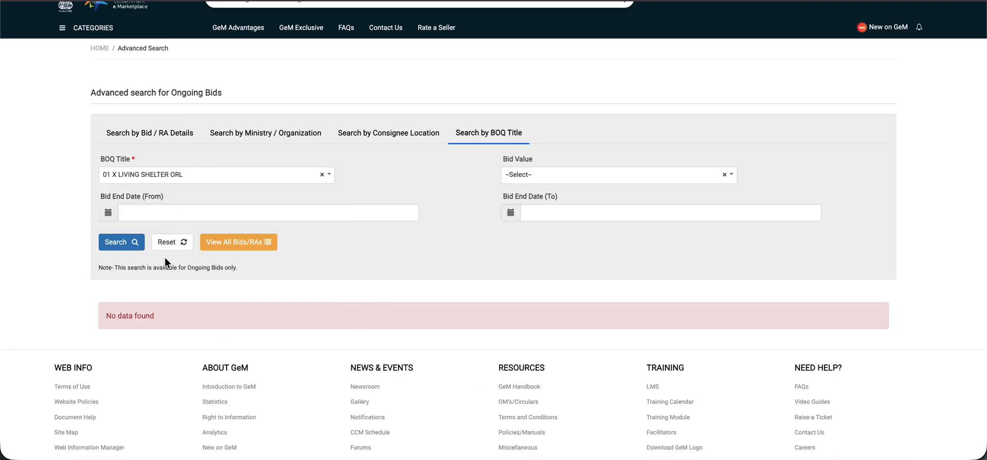
click(117, 243)
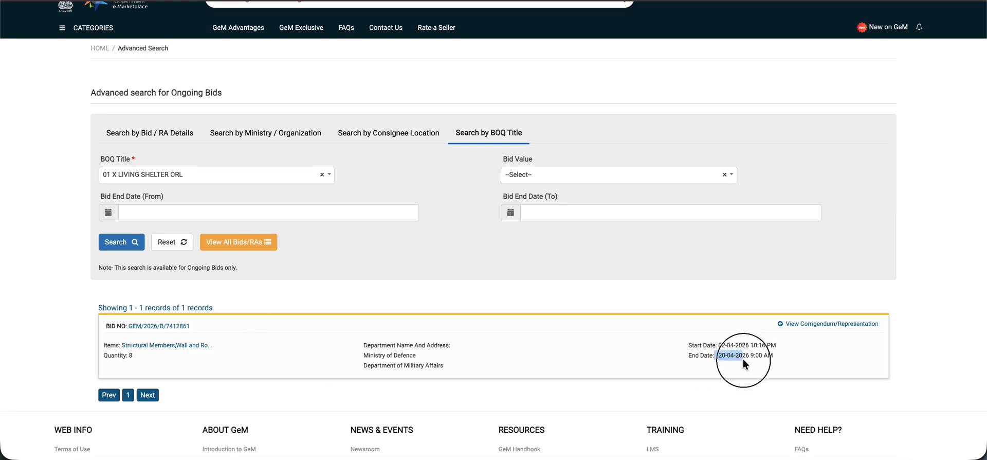
drag(742, 359, 774, 356)
scroll(742, 359, up, 2)
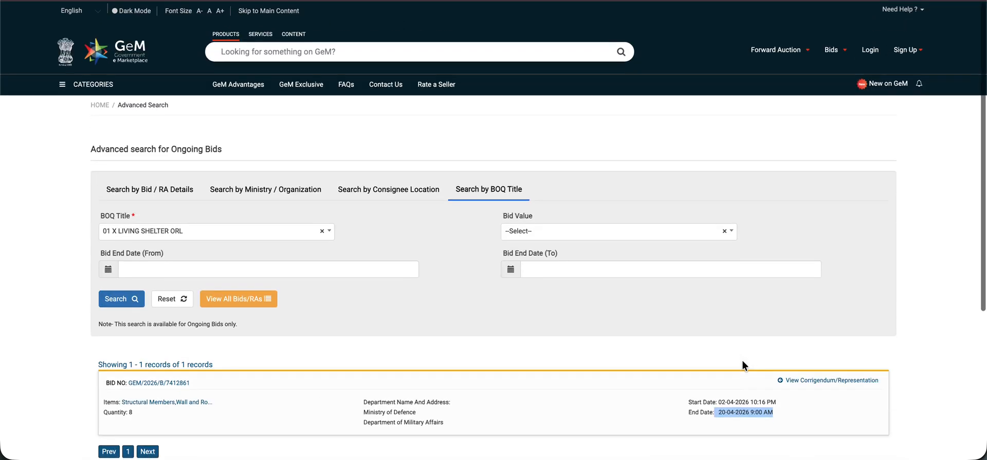